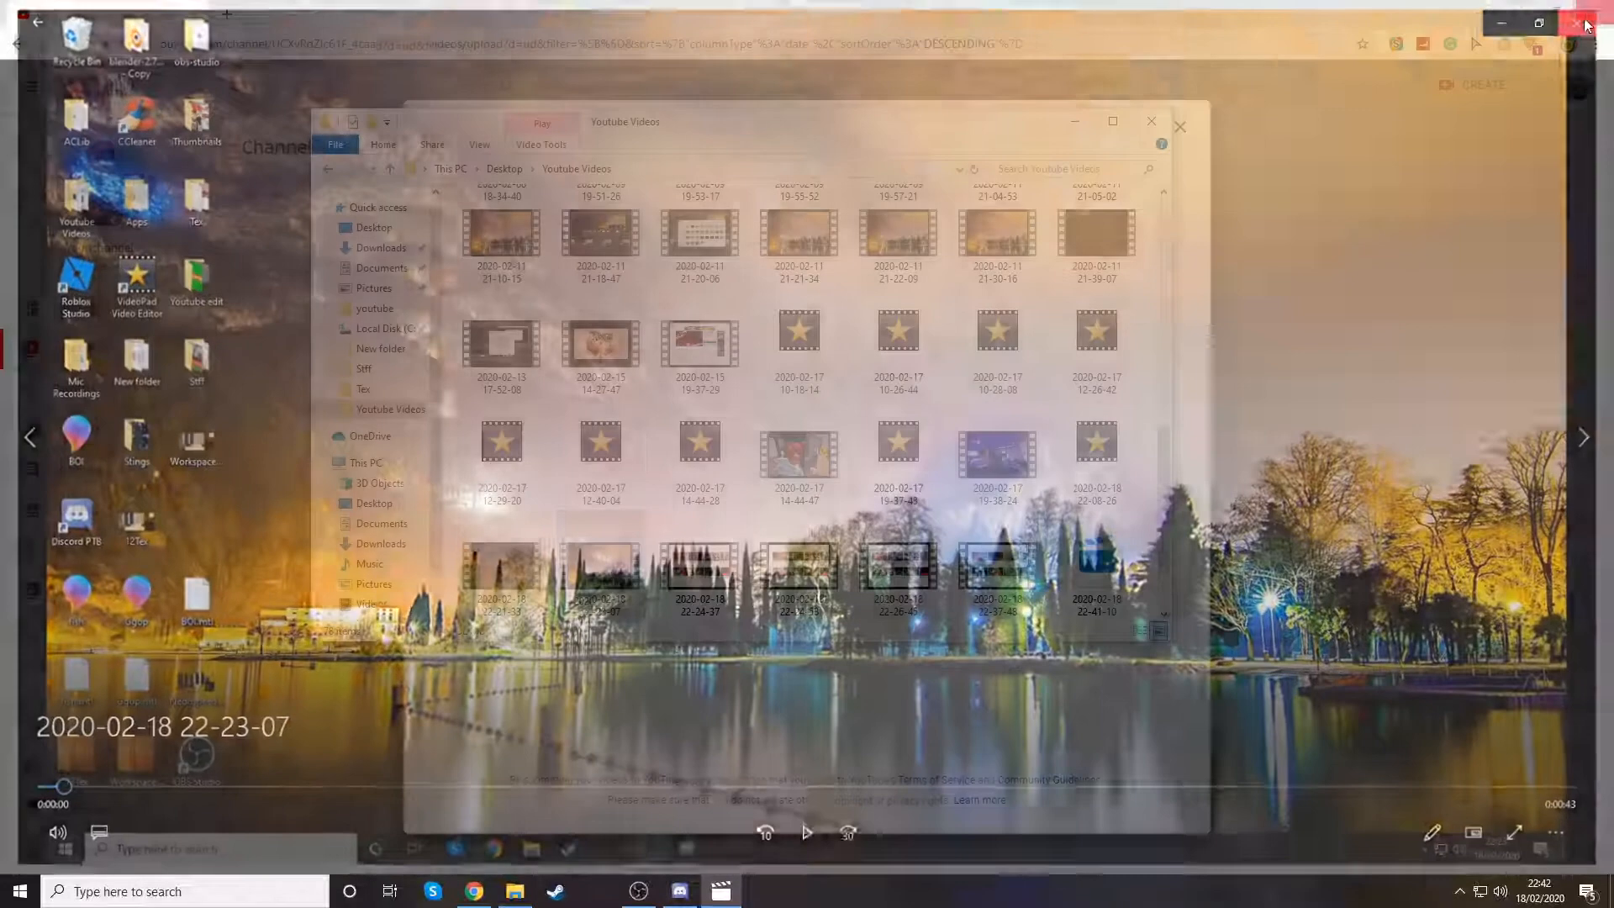
pyautogui.moveTo(602, 572); pyautogui.dragTo(926, 518)
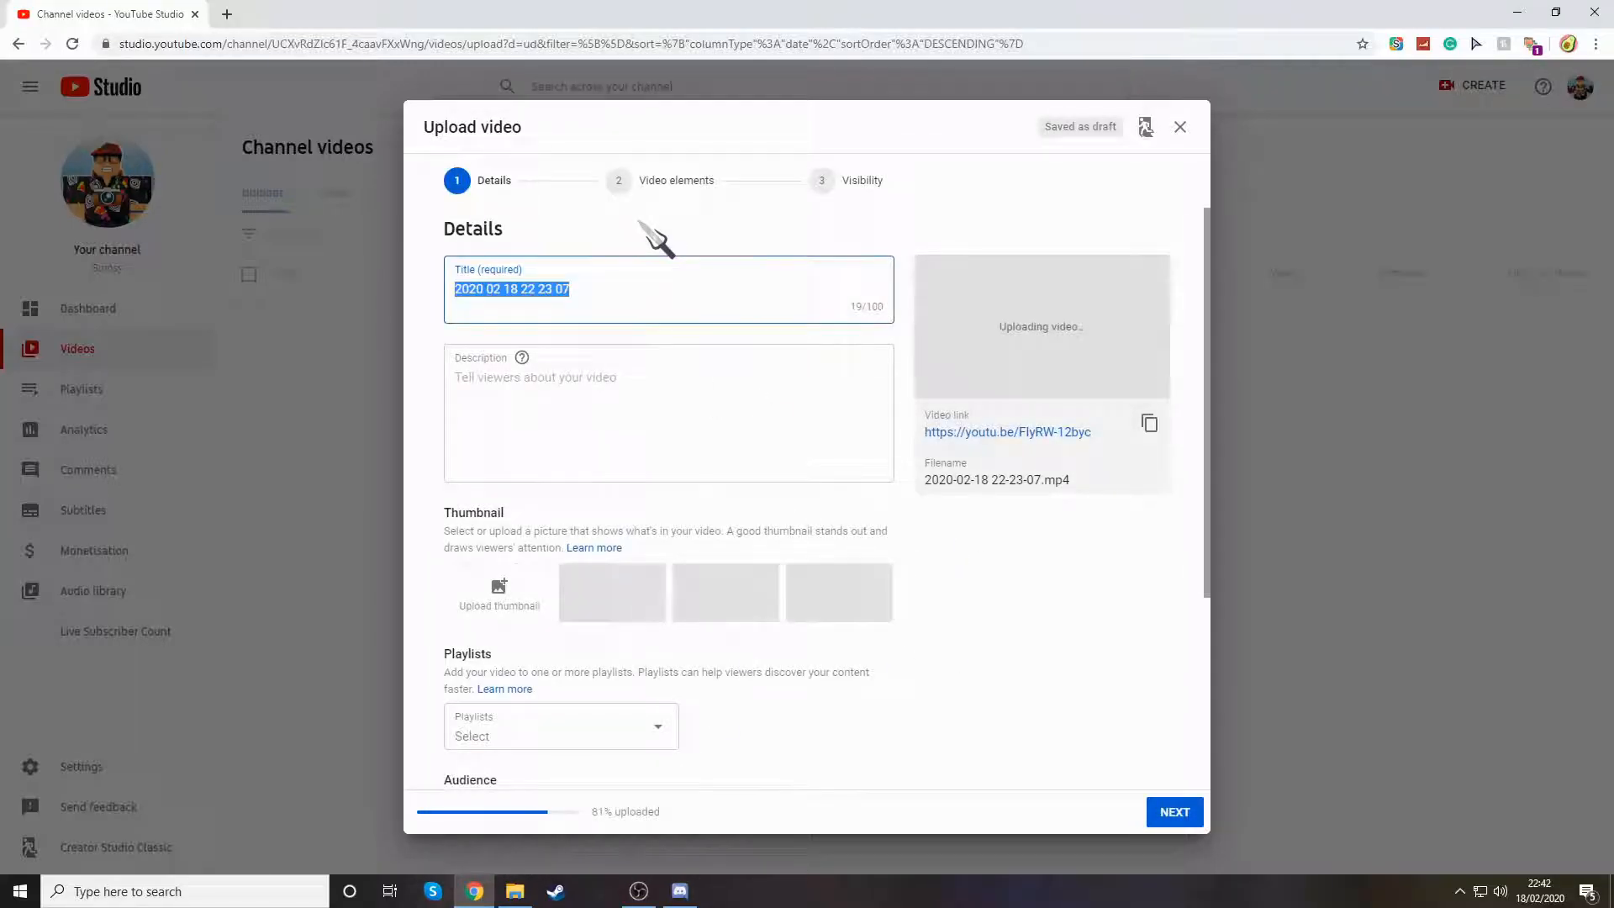
pyautogui.press('BackSpace')
pyautogui.write('C')
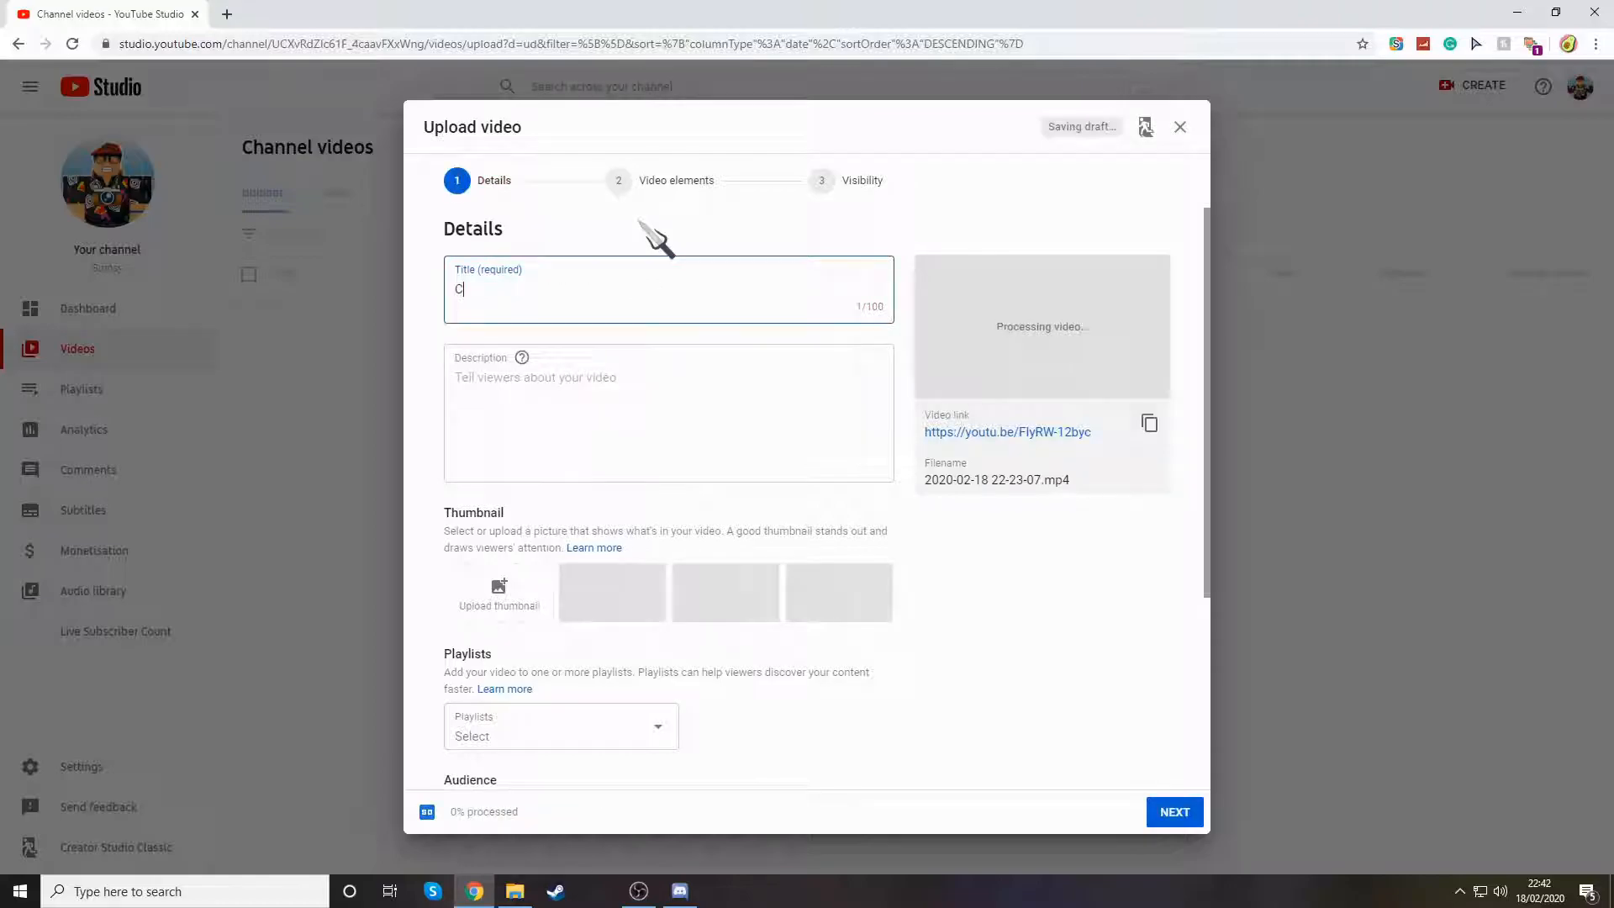
pyautogui.write('leaning my Work space')
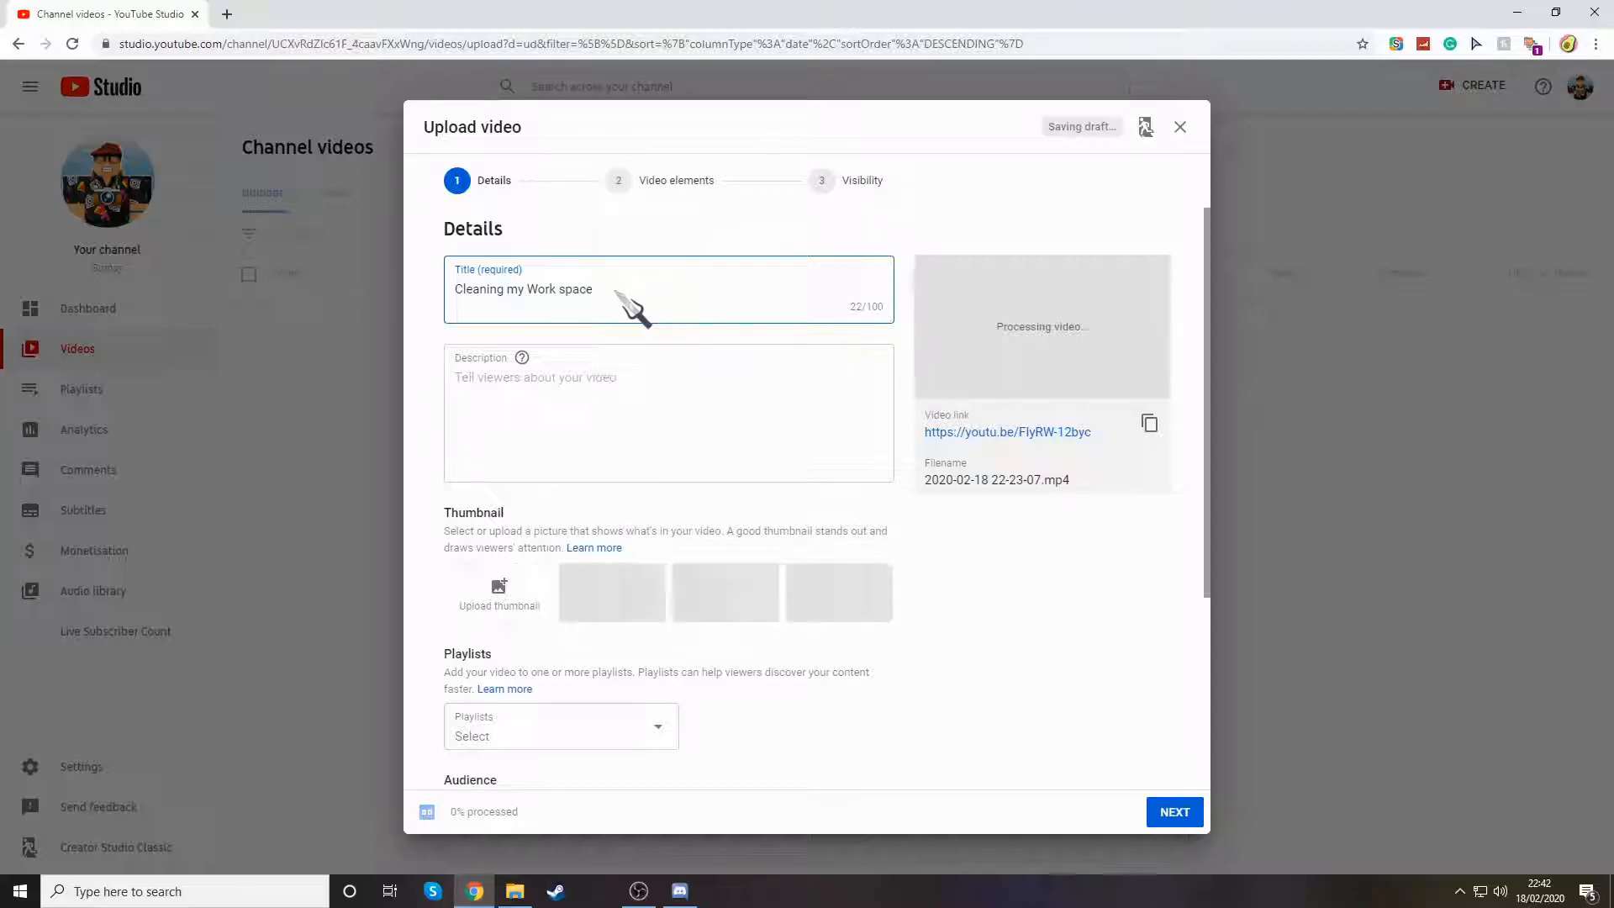
pyautogui.press('BackSpace')
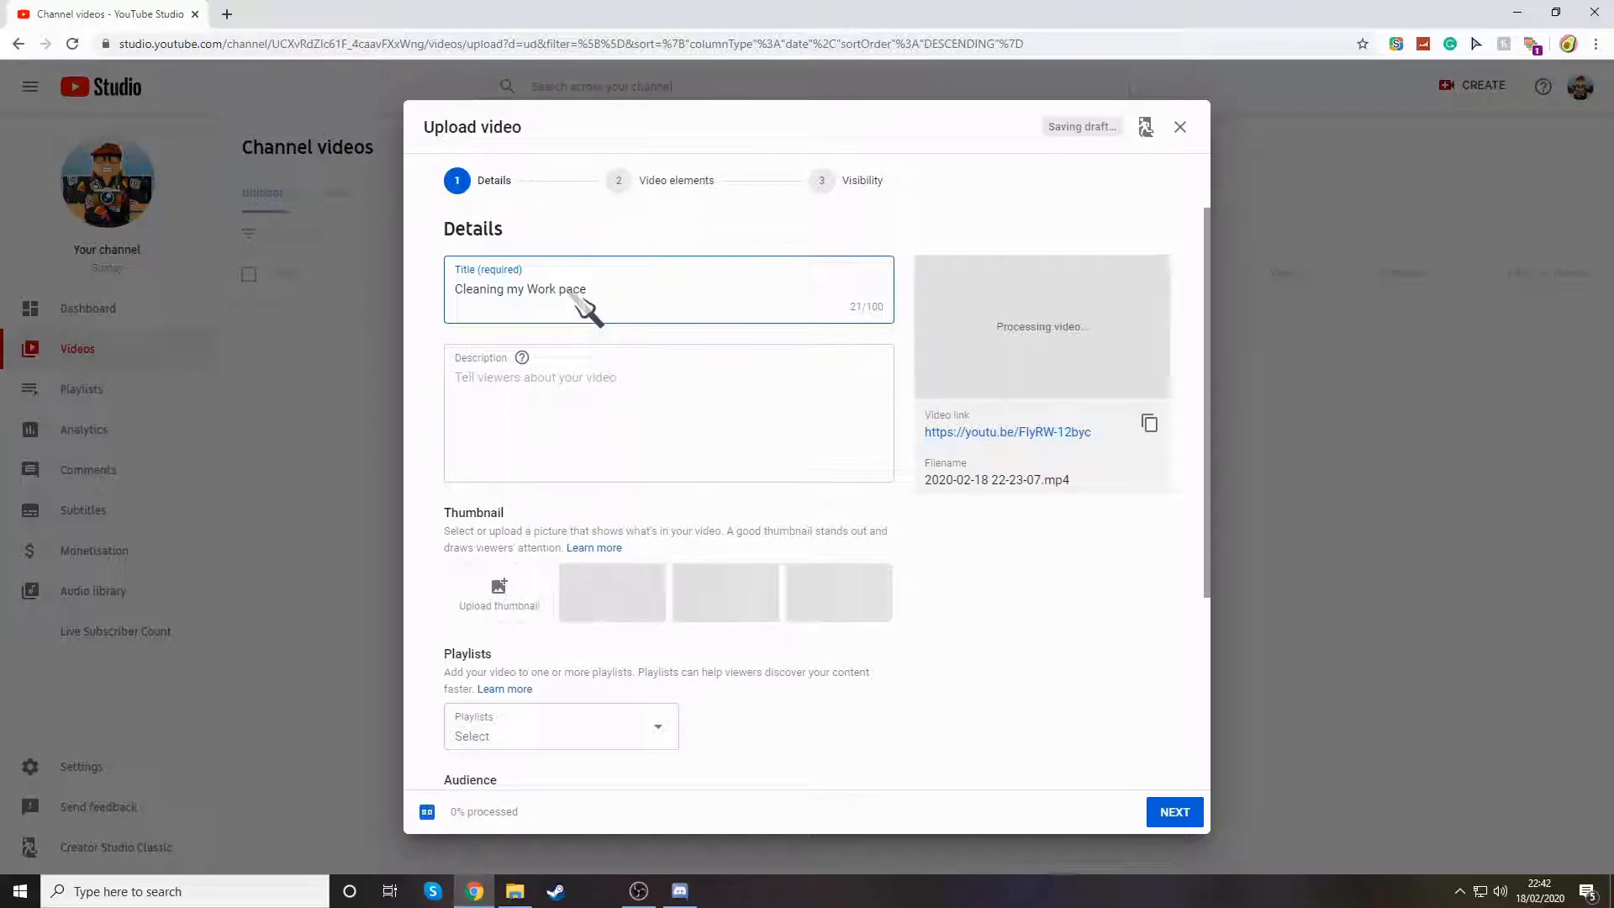
pyautogui.click(665, 297)
pyautogui.write('ASMR')
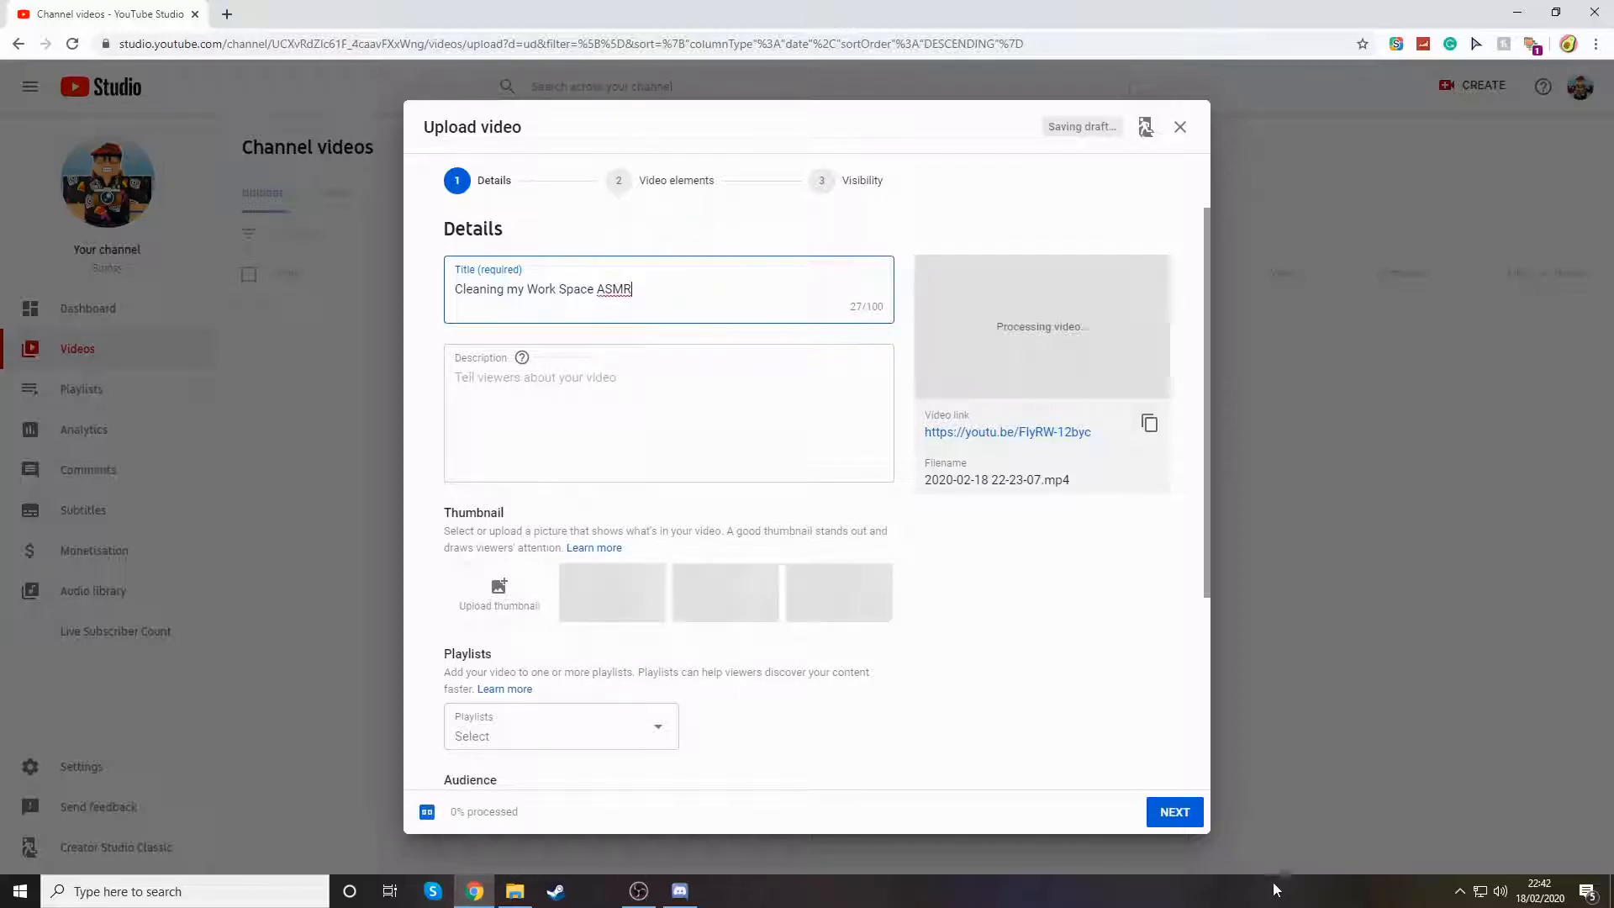
pyautogui.hotkey('alt', 'Tab')
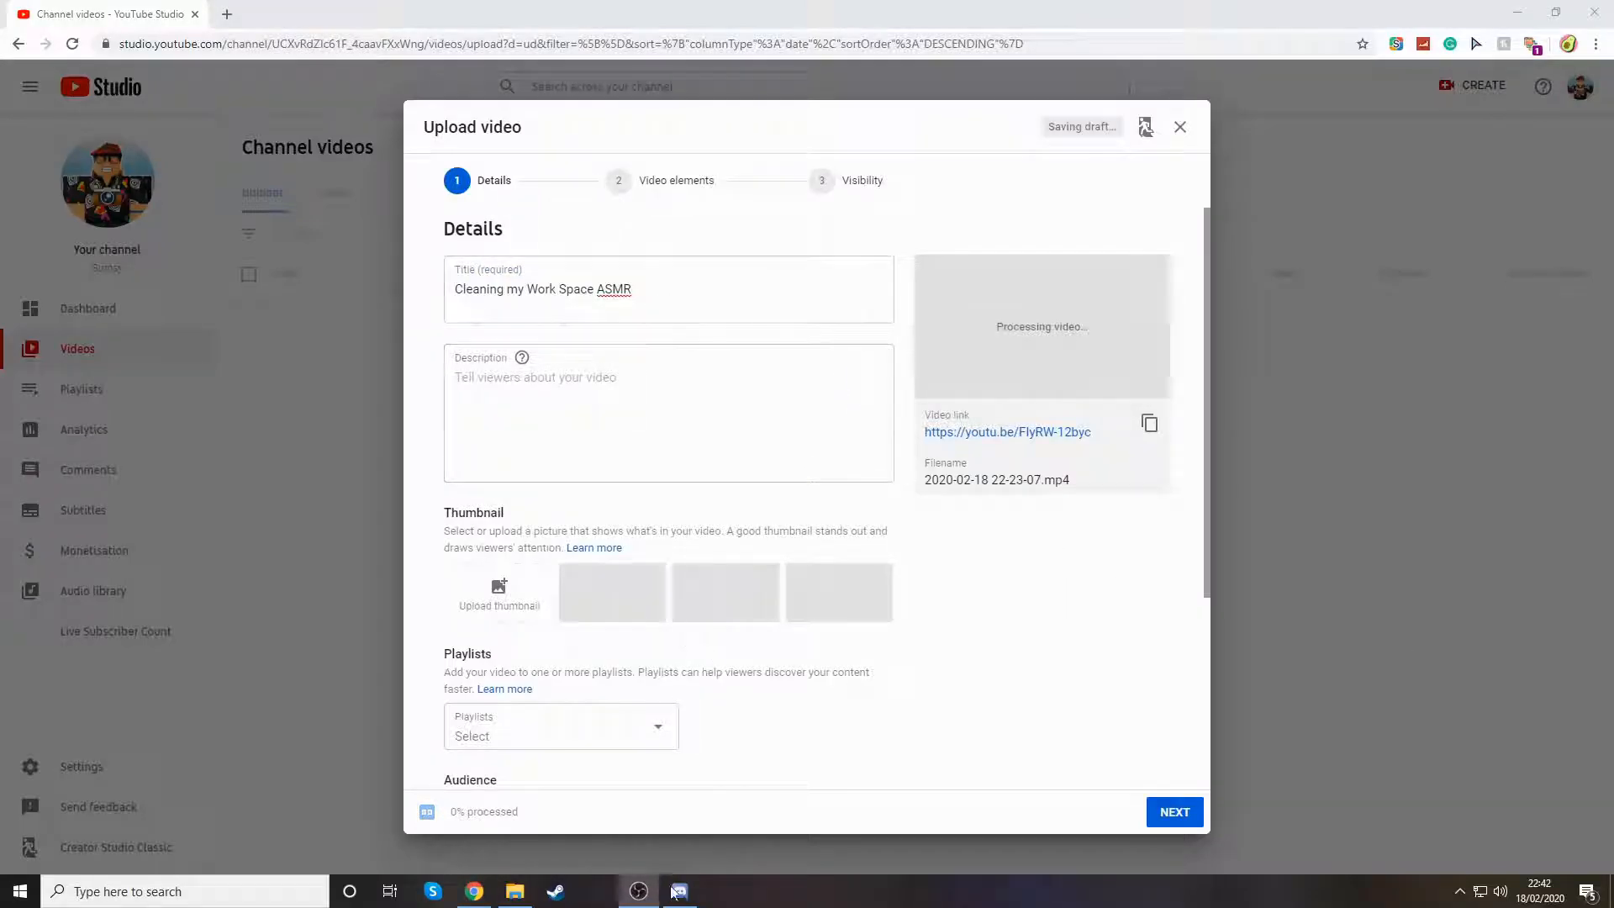
pyautogui.click(514, 891)
pyautogui.doubleClick(613, 592)
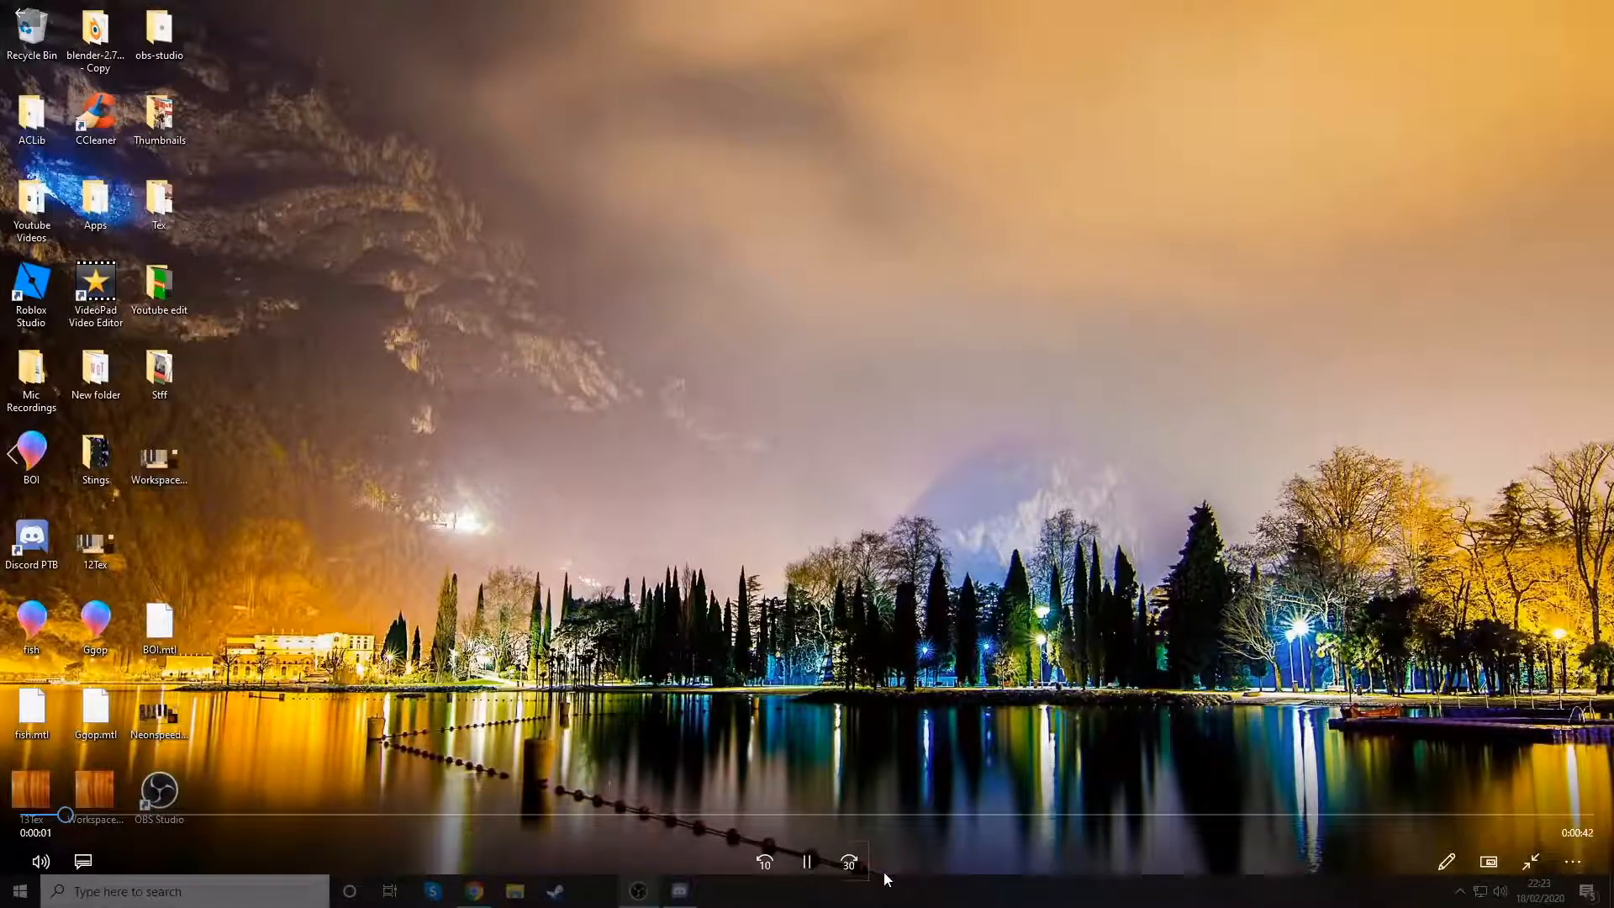
pyautogui.click(807, 861)
pyautogui.click(1530, 862)
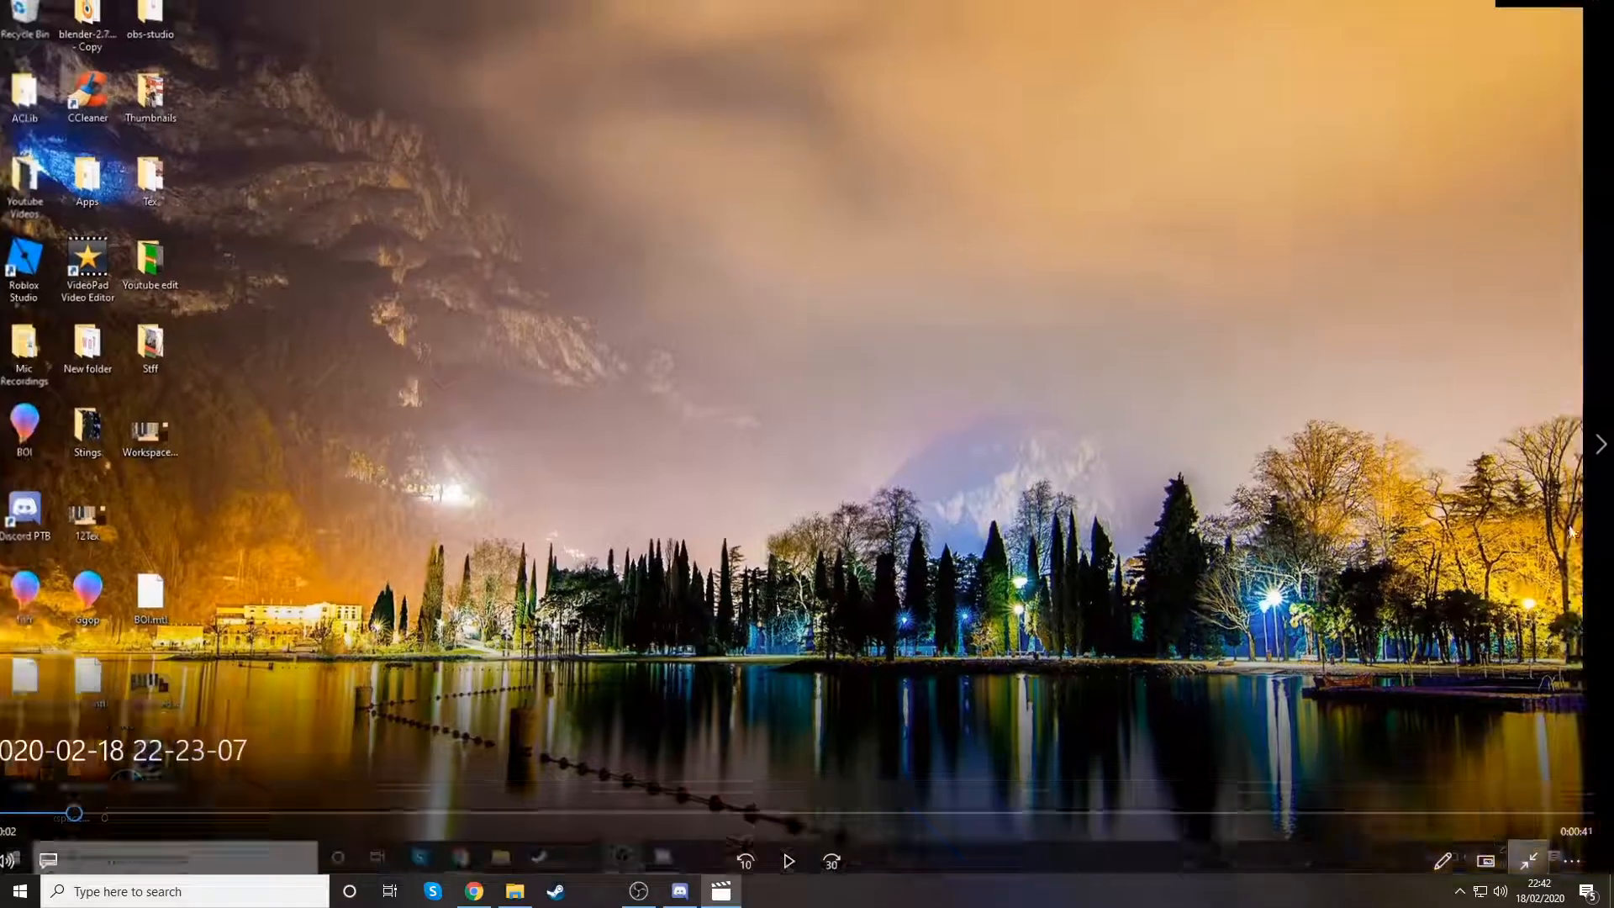
pyautogui.click(1594, 13)
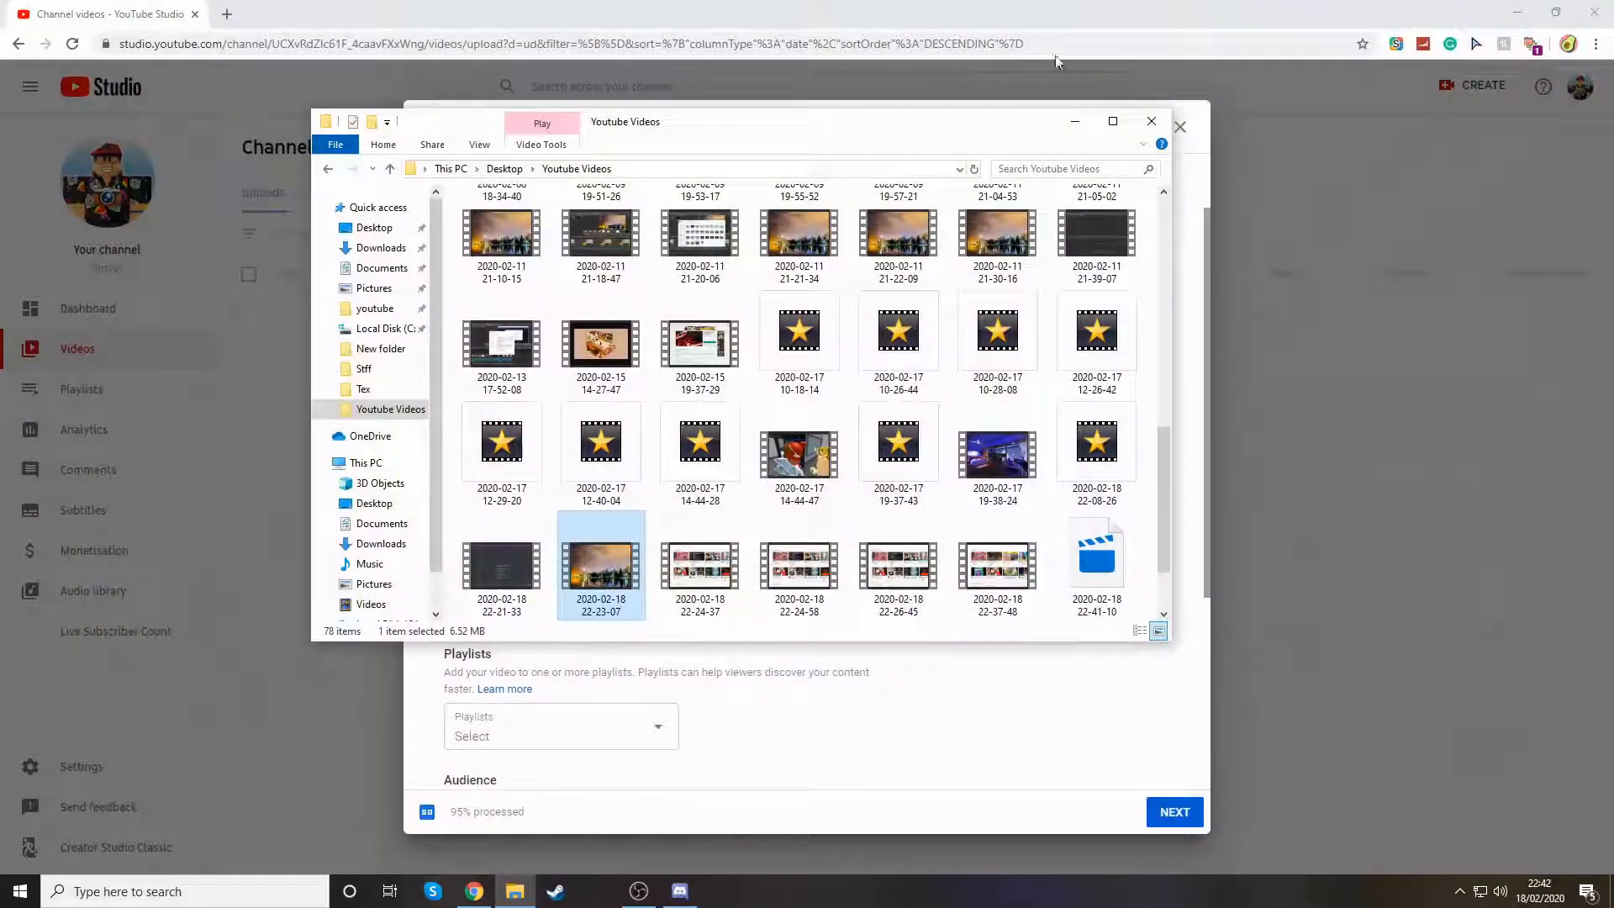
pyautogui.click(1074, 121)
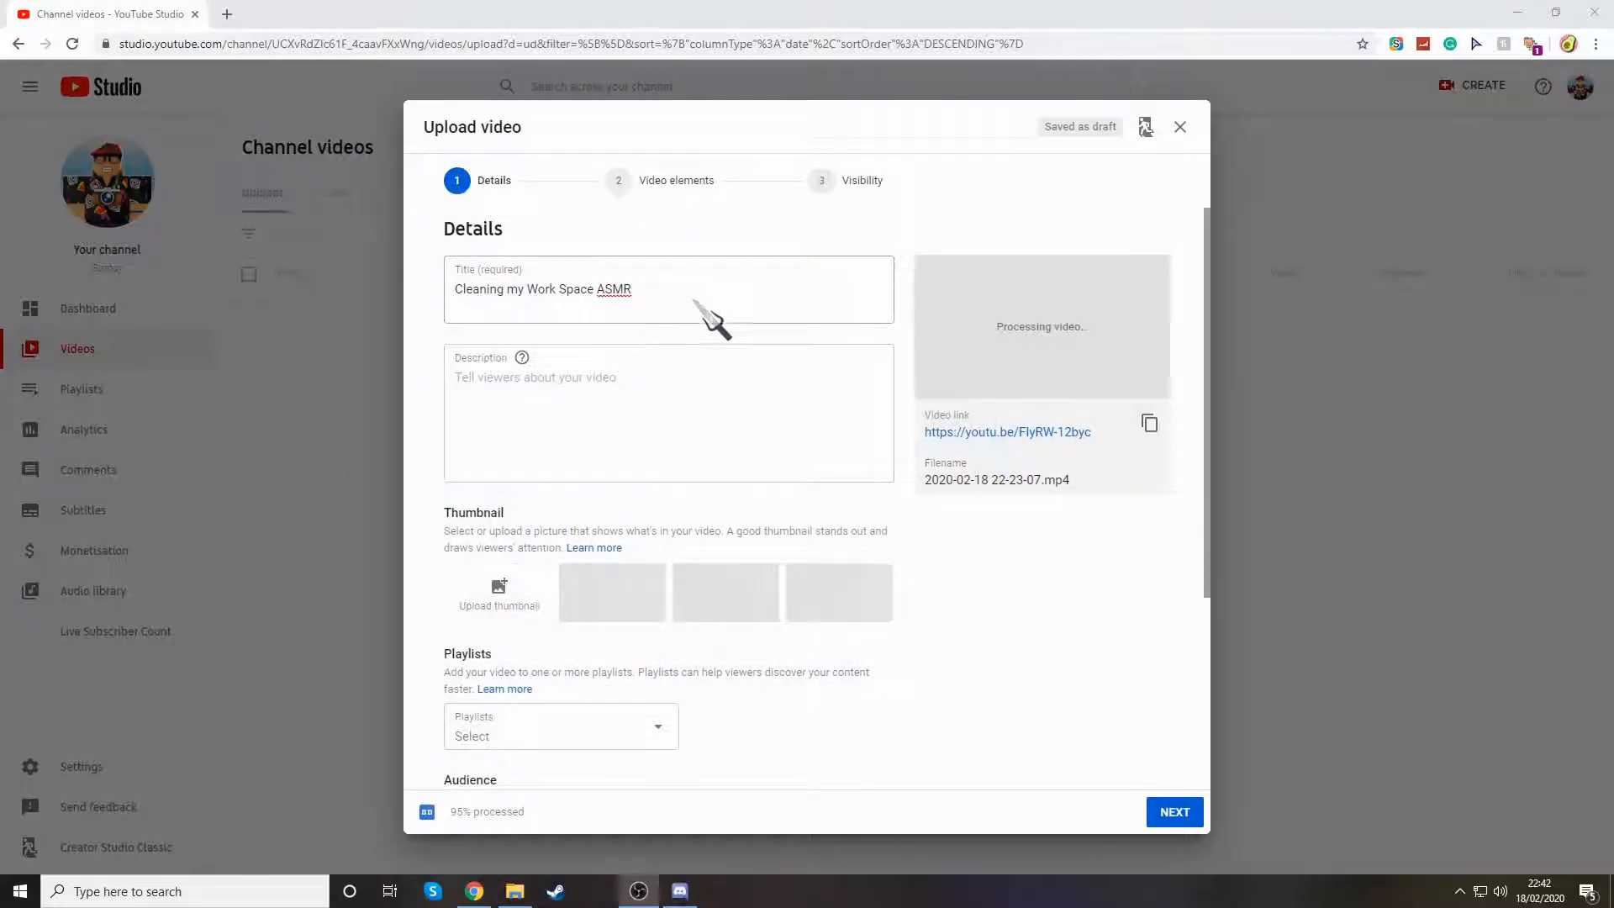
# - Enter the video description "Subscribe or I will eat your ear!"
pyautogui.click(685, 412)
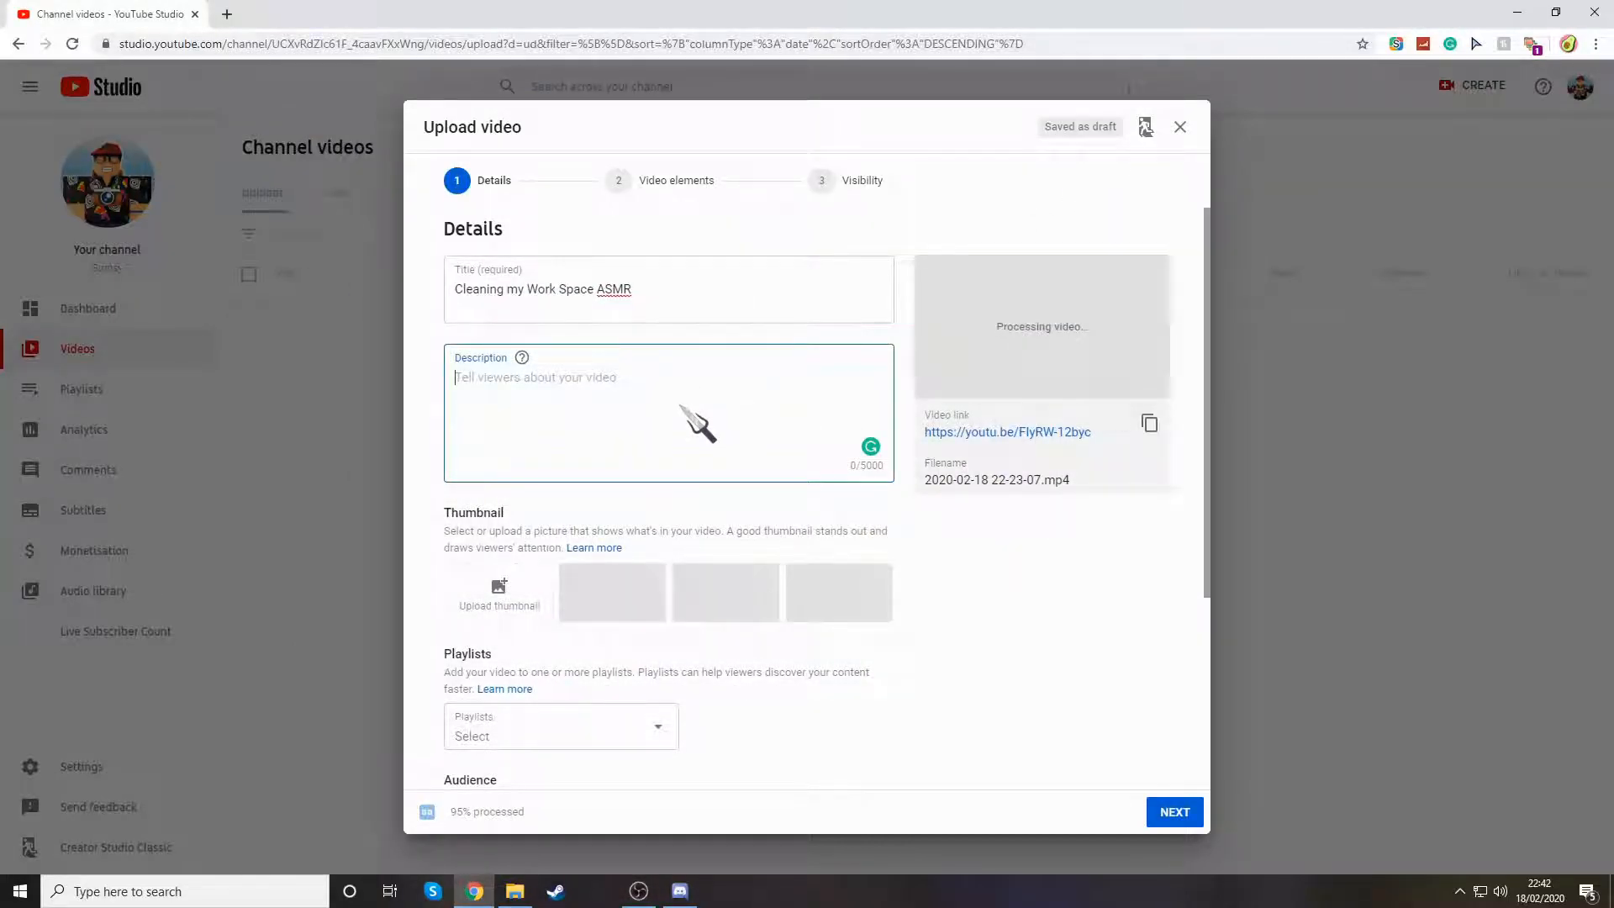
pyautogui.write('S')
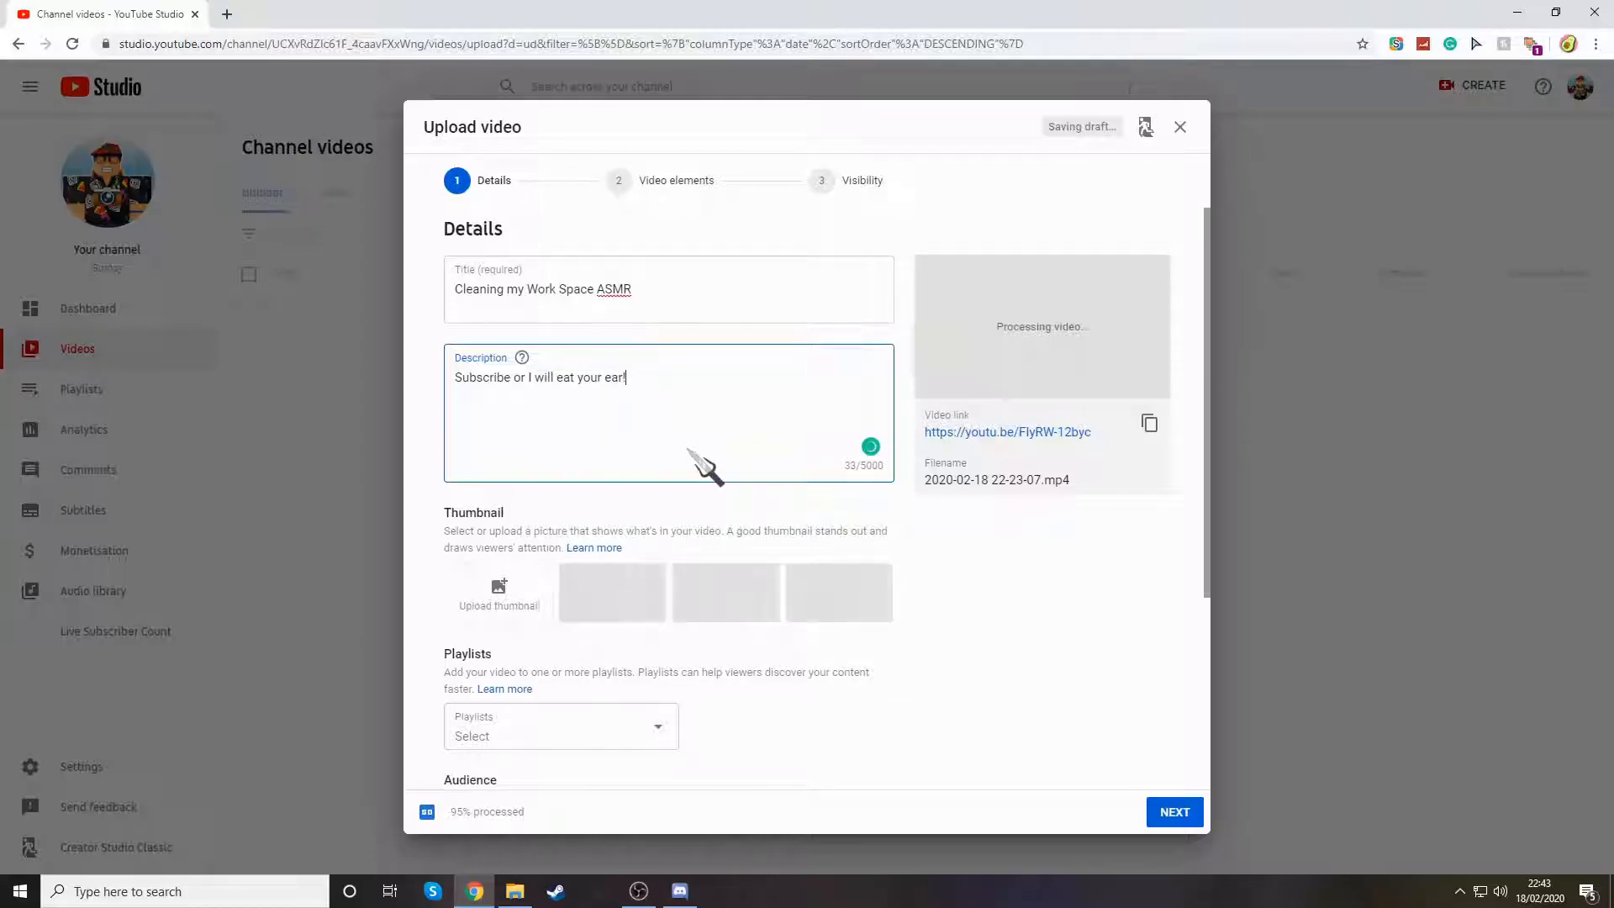
pyautogui.scroll(-2, 588, 521)
pyautogui.scroll(2, 664, 487)
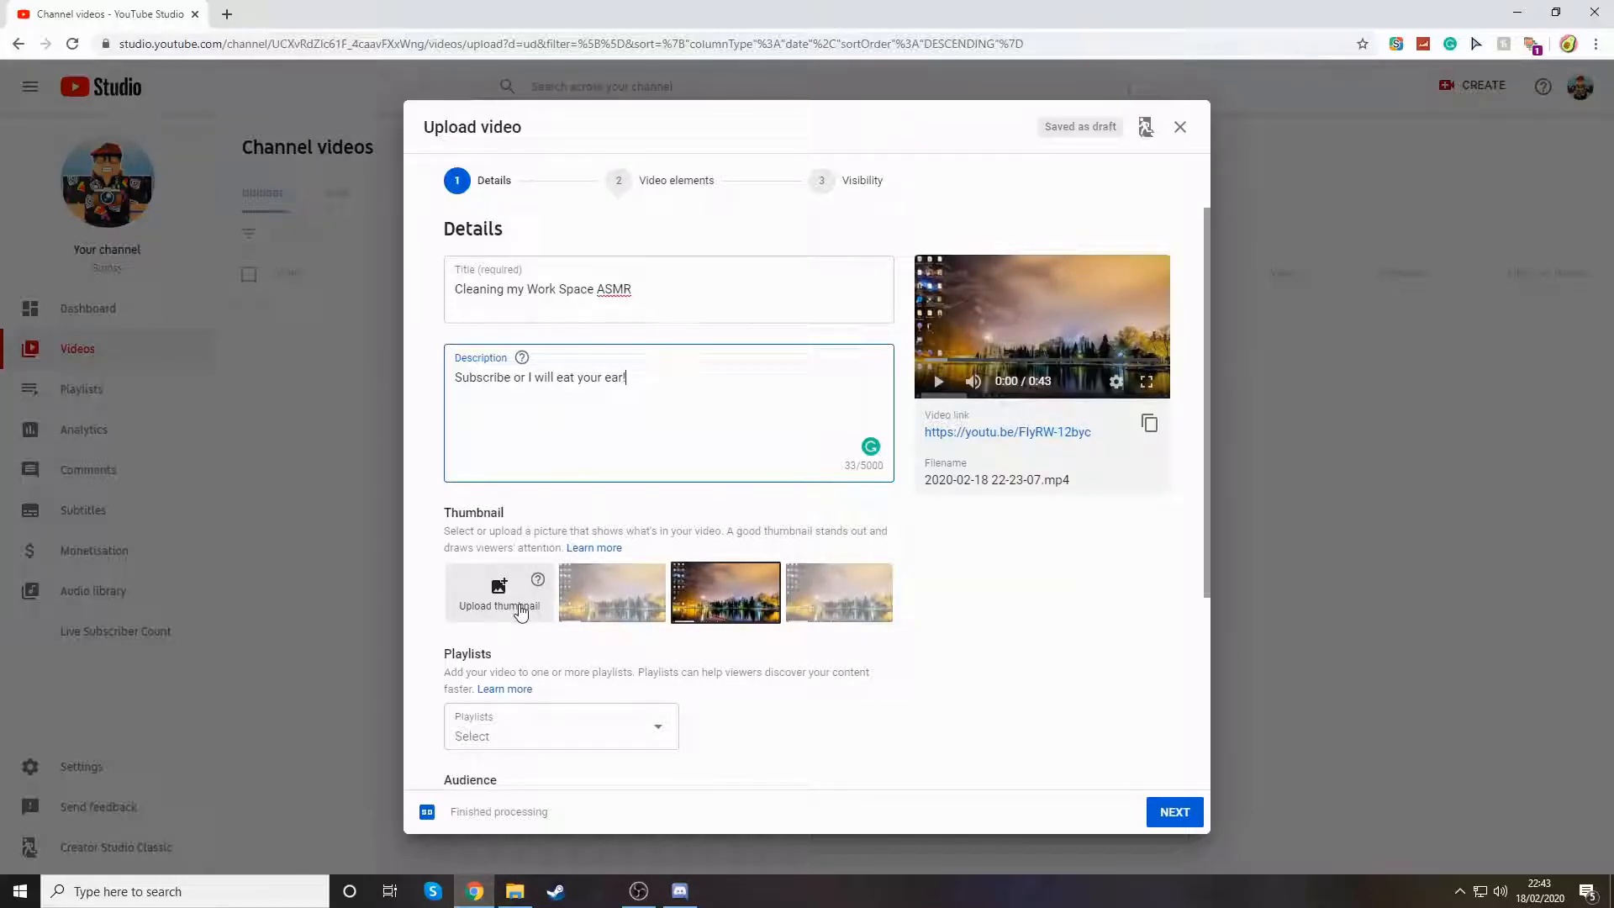
# - Upload the "Most Satisfying Video Ever!" image from the Downloads folder as the custom thumbnail
pyautogui.click(520, 611)
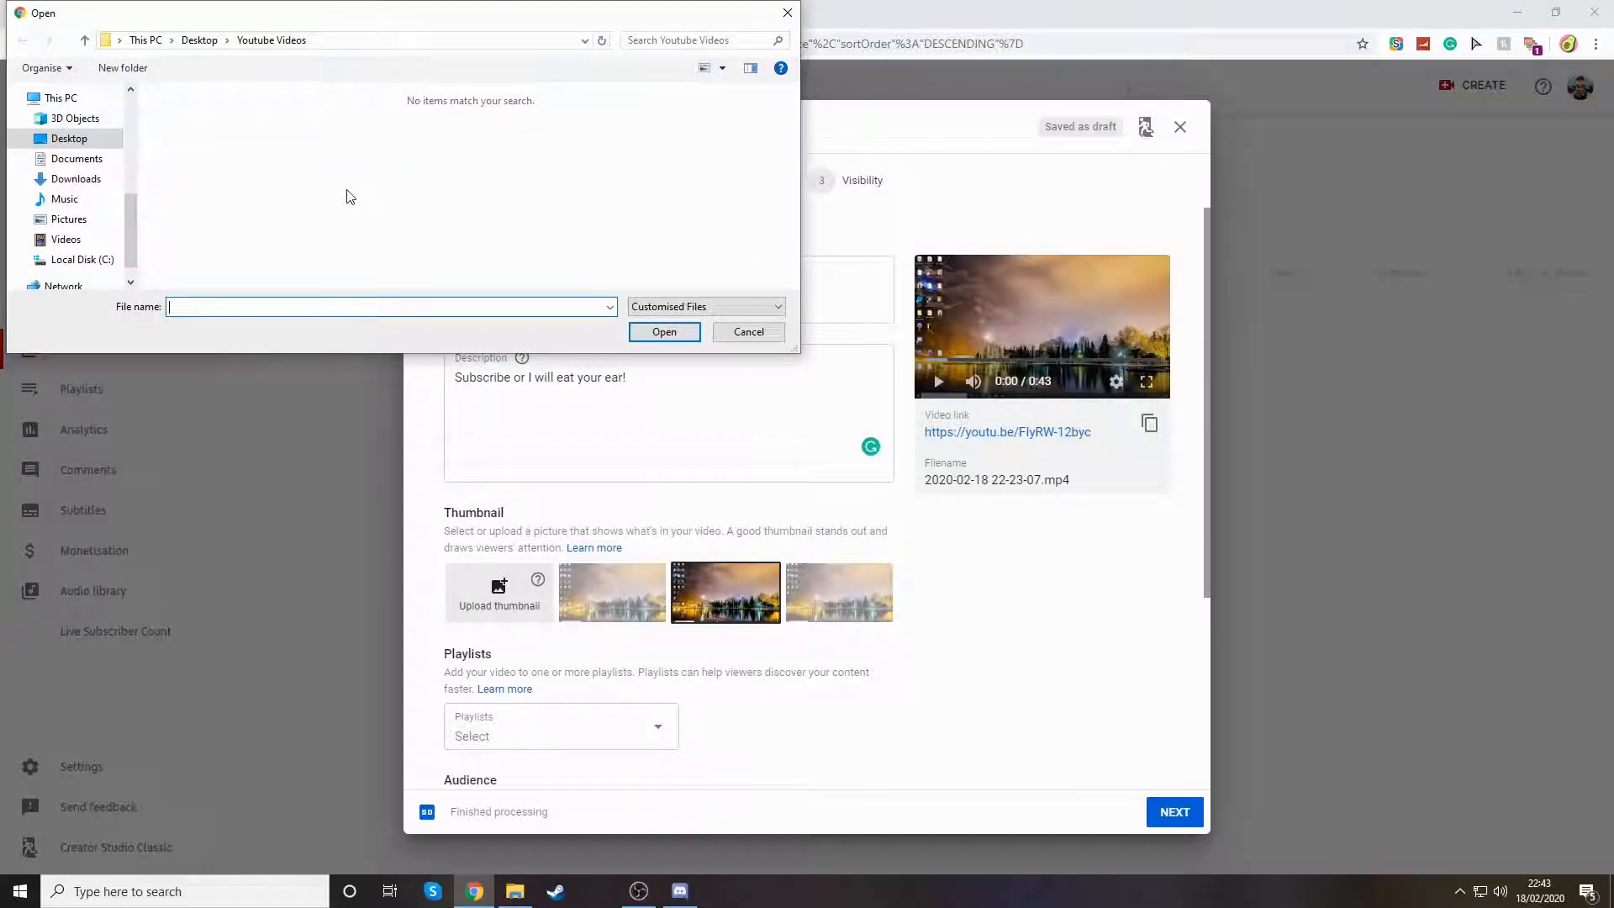
pyautogui.click(60, 181)
pyautogui.scroll(-12, 287, 168)
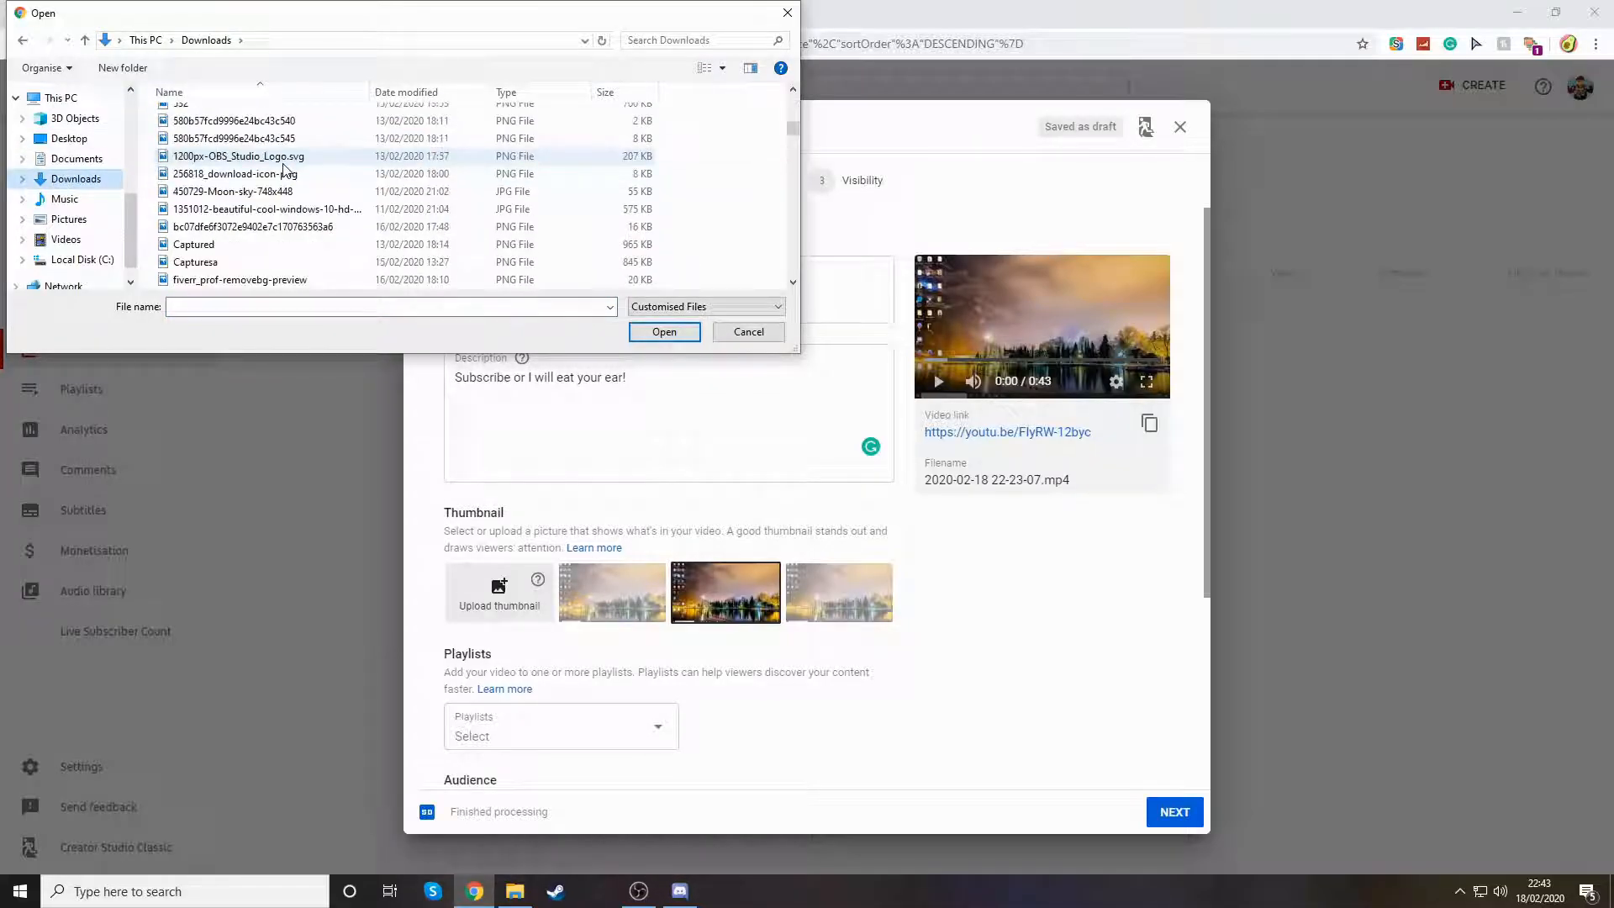
pyautogui.scroll(2, 282, 178)
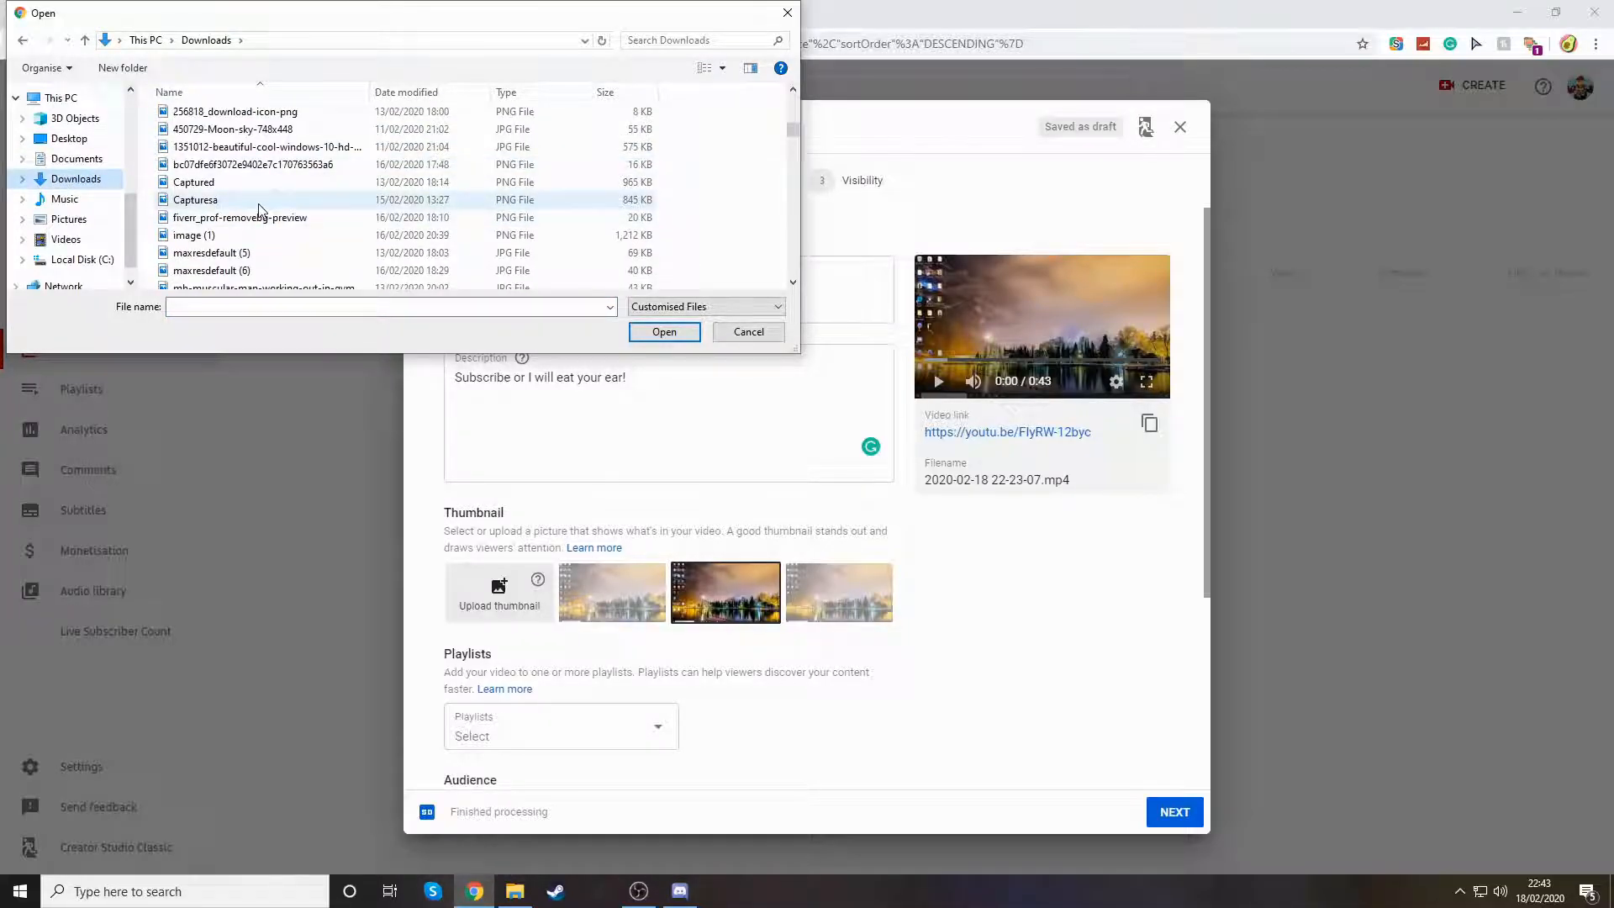
pyautogui.scroll(-3, 259, 206)
pyautogui.scroll(-3, 257, 197)
pyautogui.click(221, 173)
pyautogui.click(656, 335)
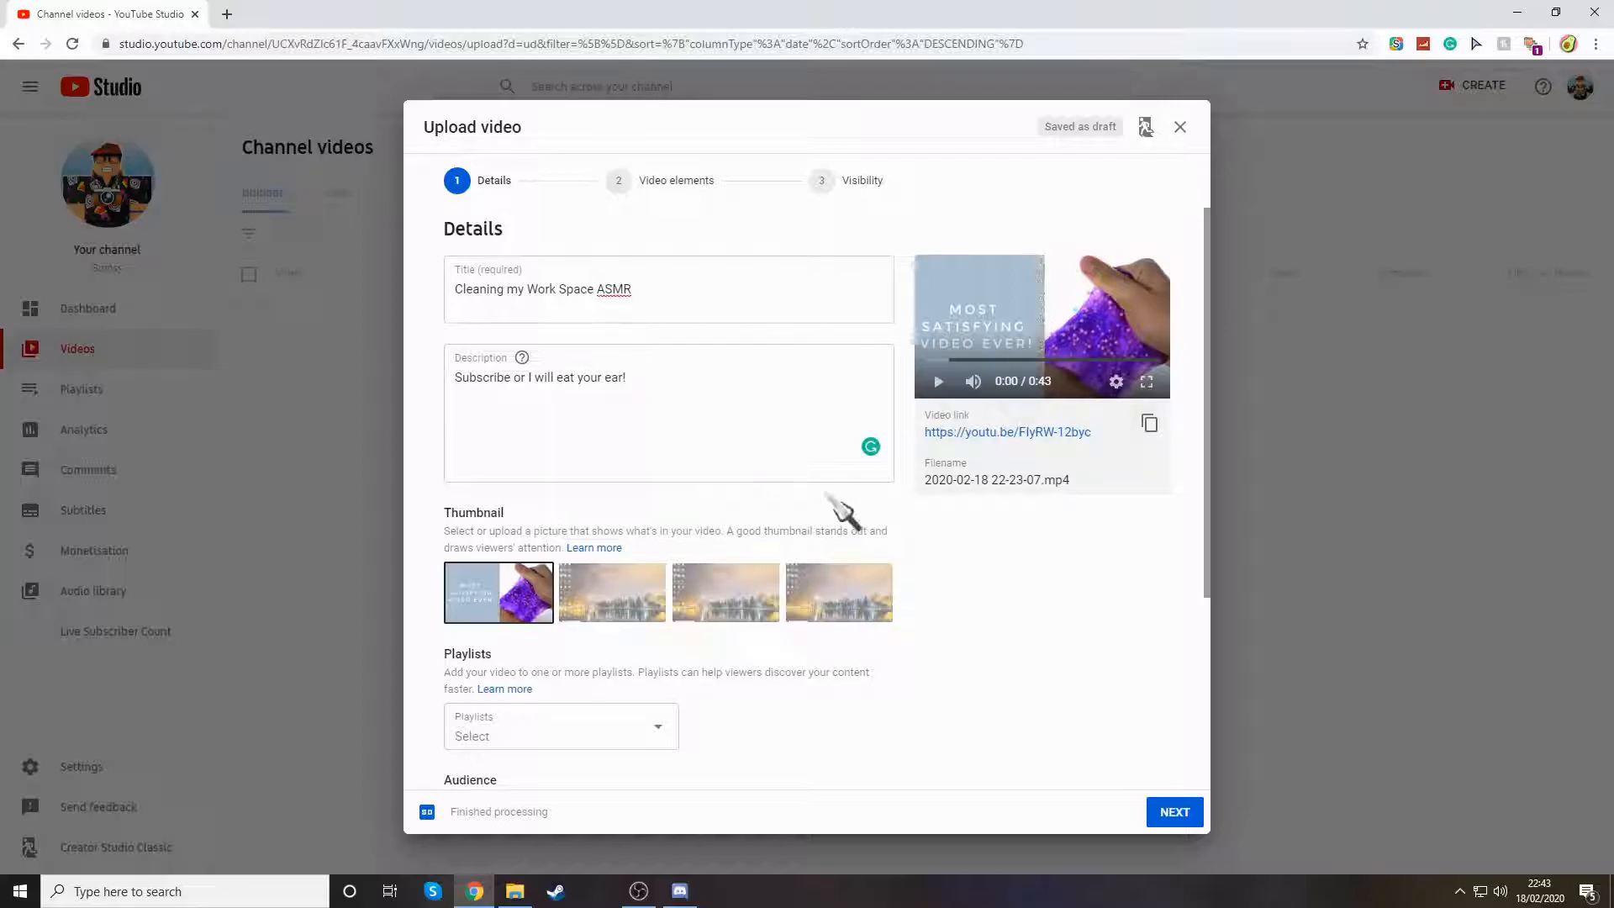
# - Check the available playlists for the video and close the list without assigning one
pyautogui.scroll(-3, 601, 560)
pyautogui.click(639, 496)
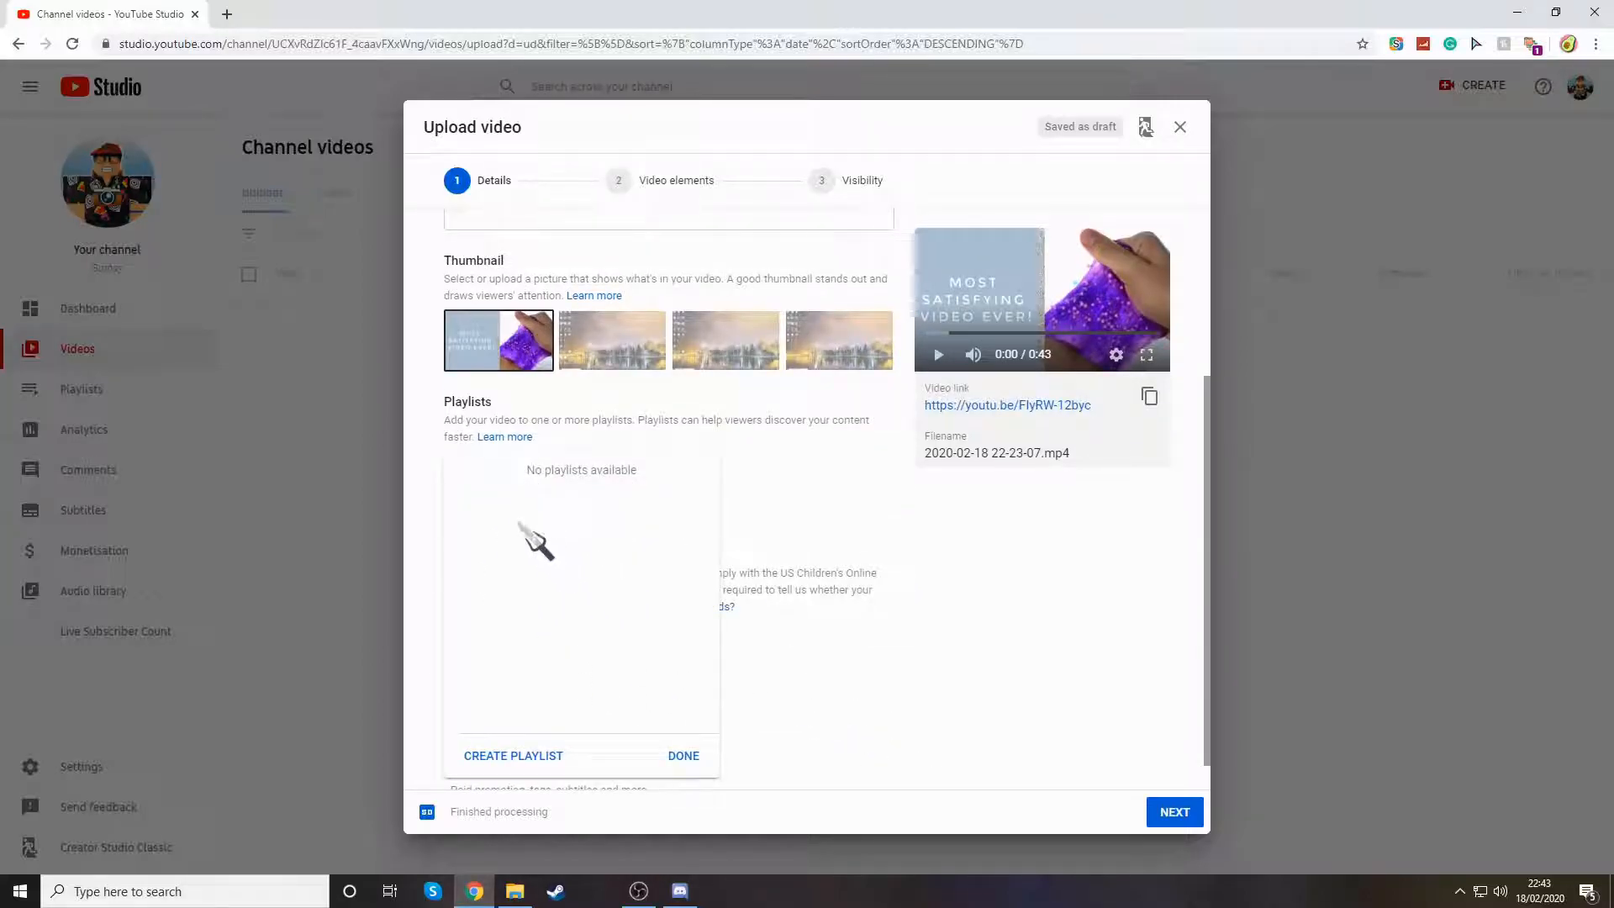
pyautogui.click(682, 757)
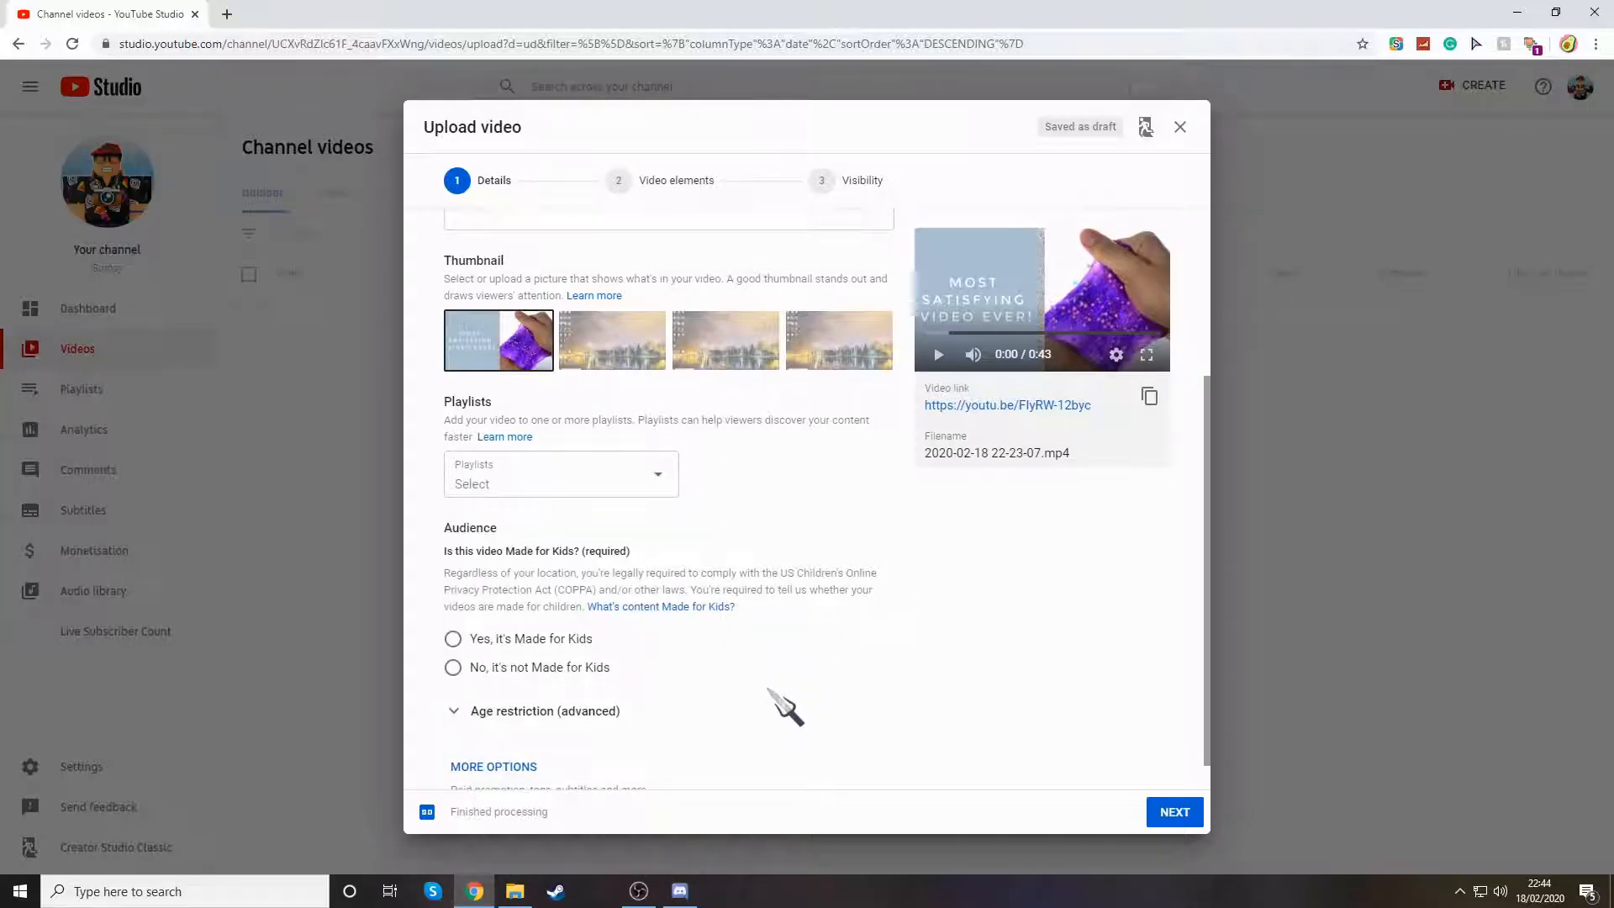
# - Play the uploaded video's preview briefly and pause it
pyautogui.scroll(-1, 786, 706)
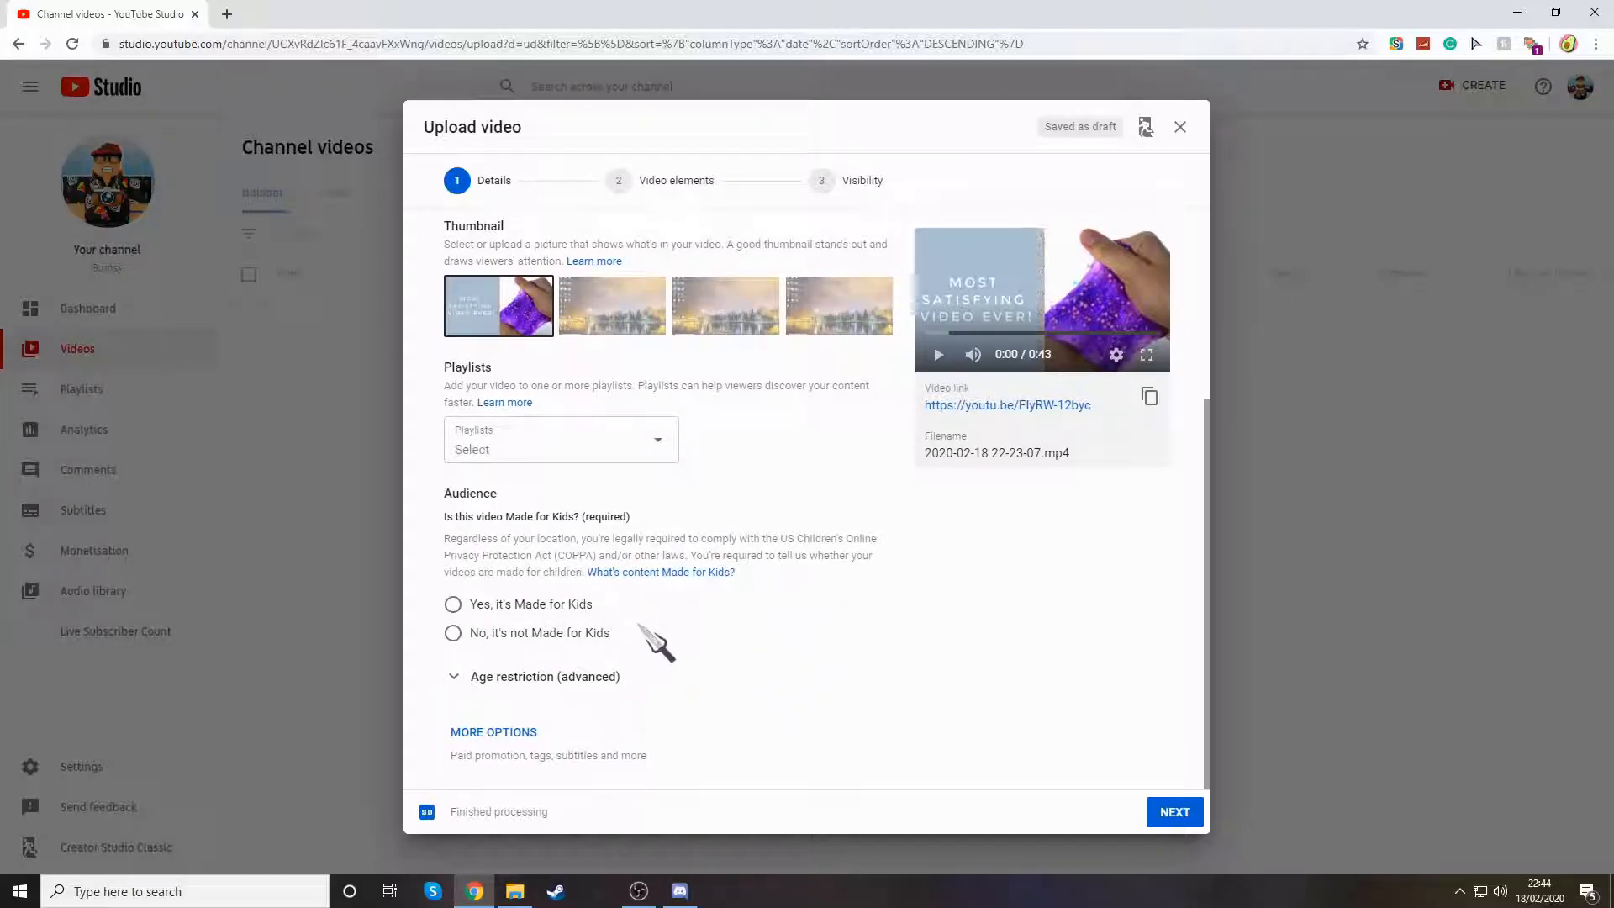
pyautogui.click(939, 361)
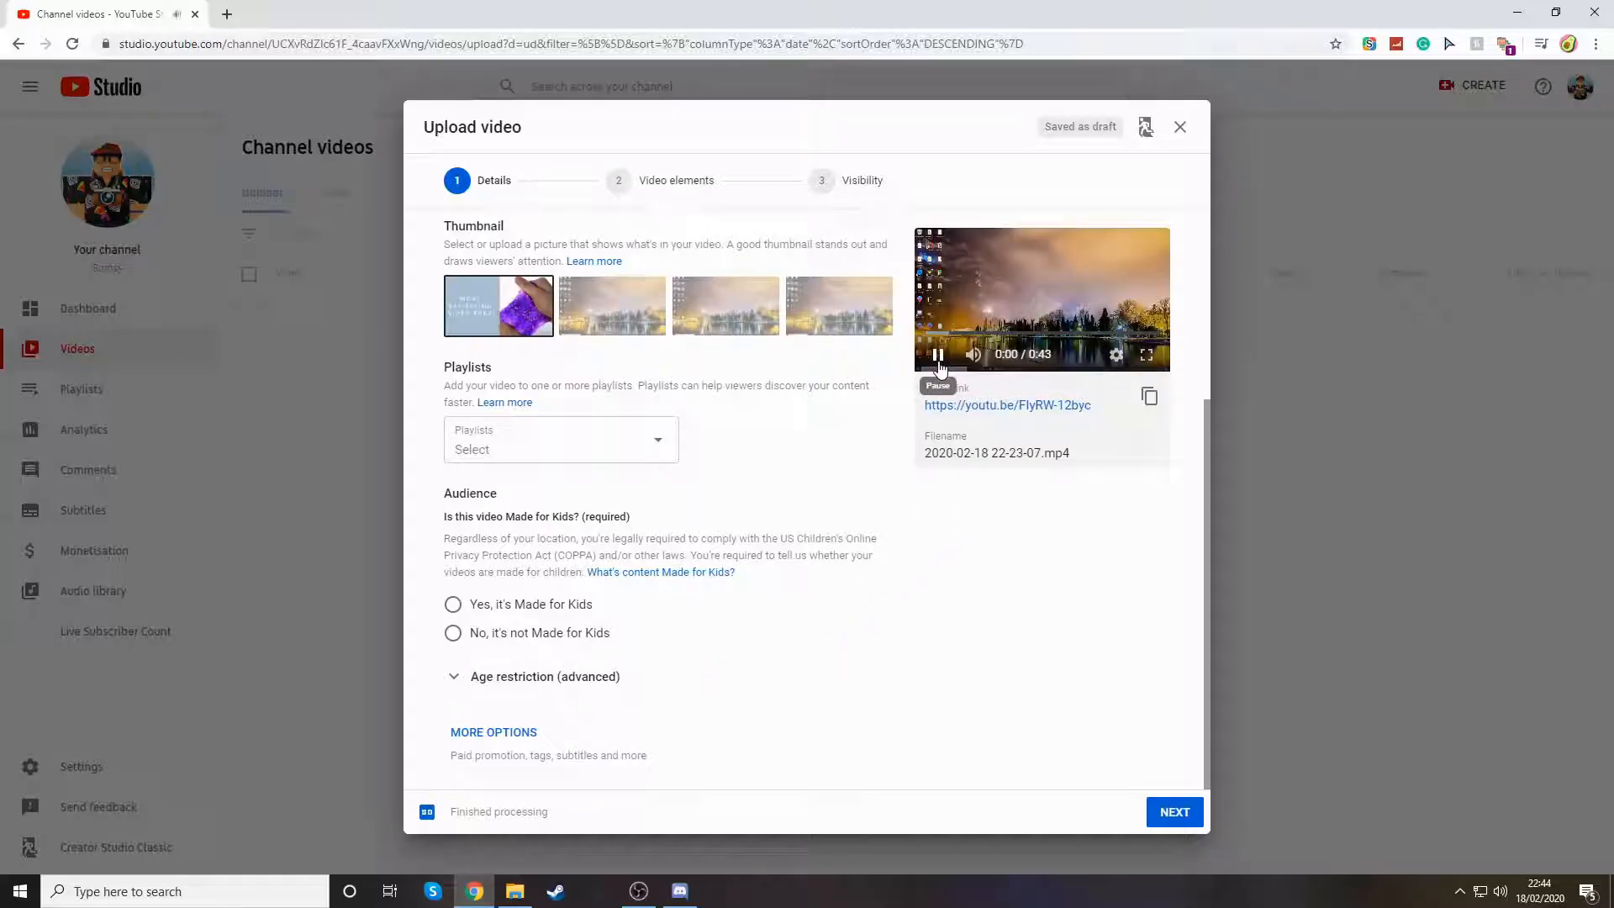
pyautogui.click(939, 358)
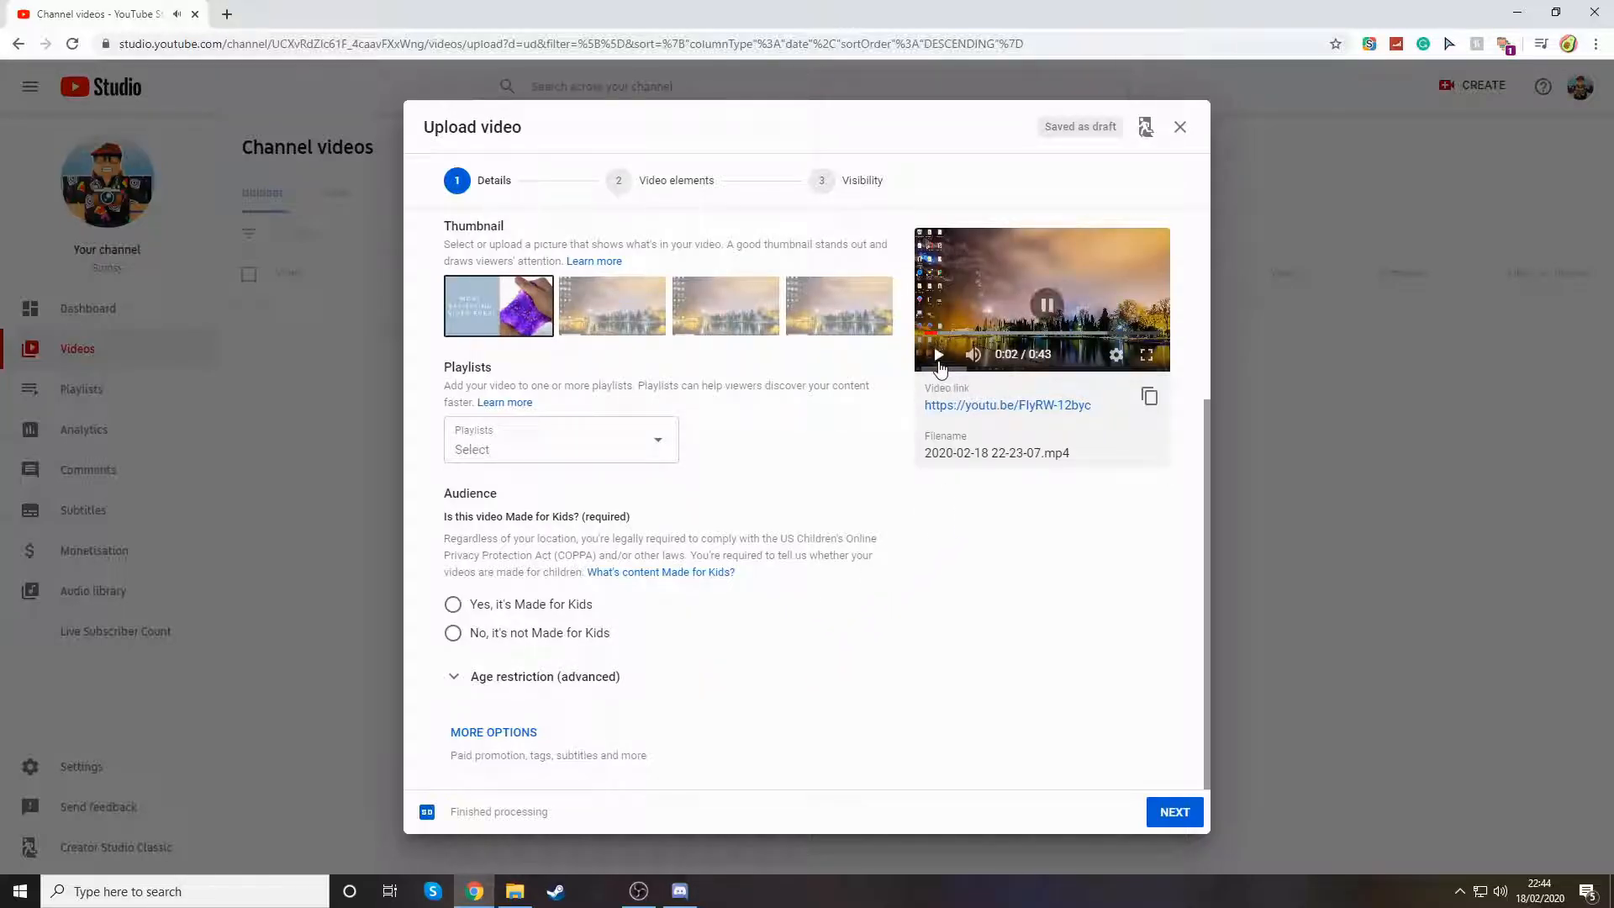
pyautogui.click(926, 334)
pyautogui.click(939, 357)
pyautogui.click(939, 357)
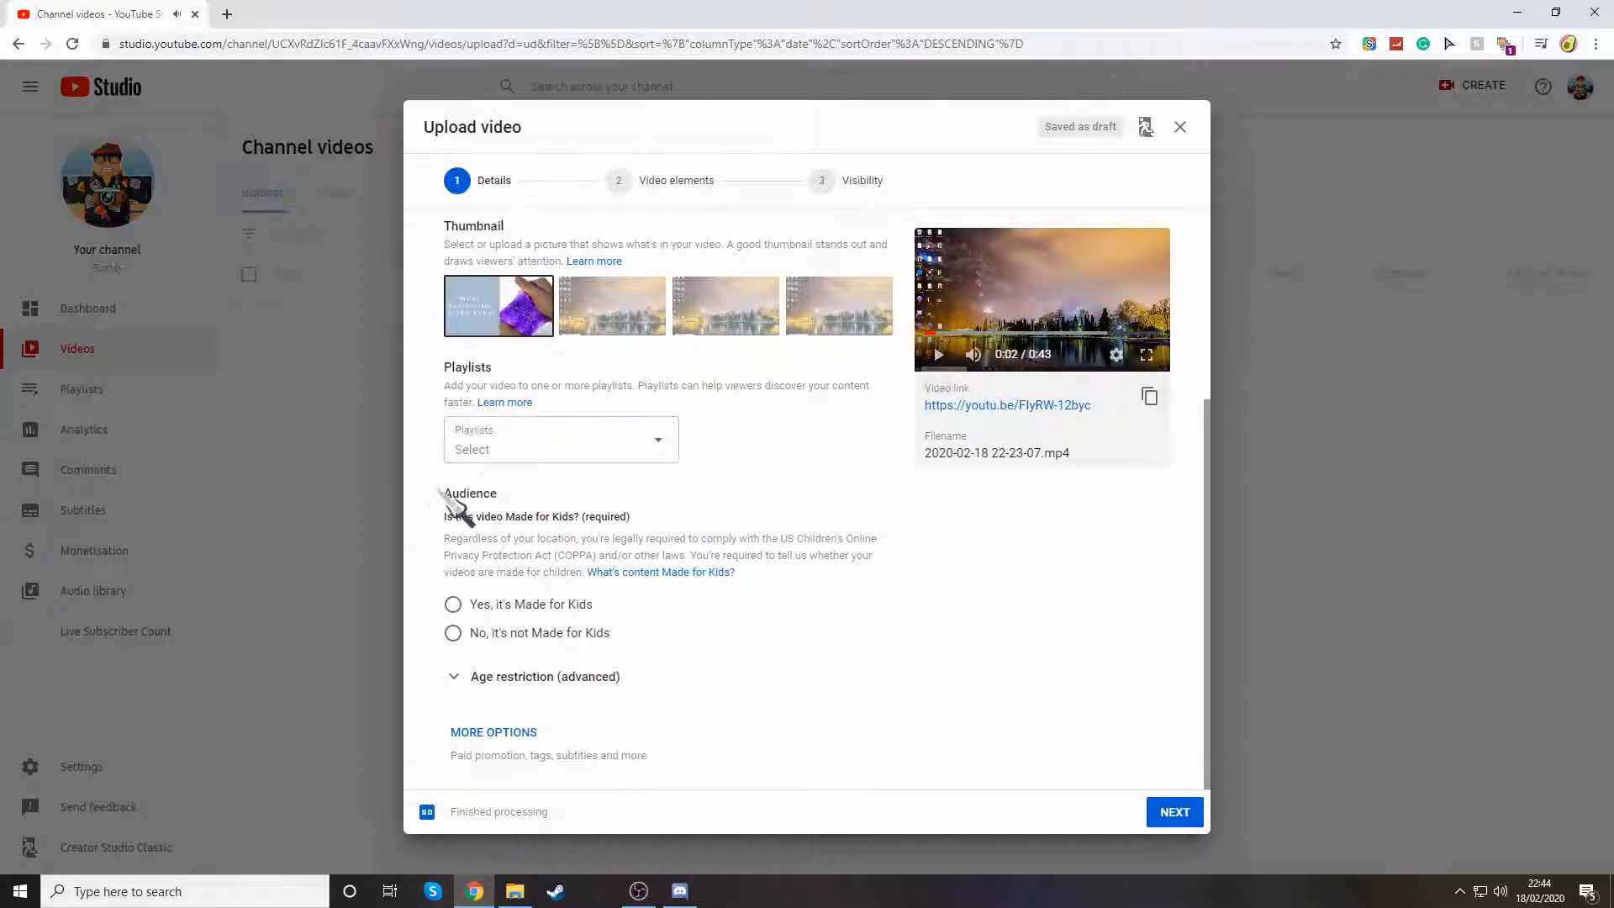
# - Mark the video as not Made for Kids and proceed to the visibility settings without adding an end screen or cards
pyautogui.click(455, 643)
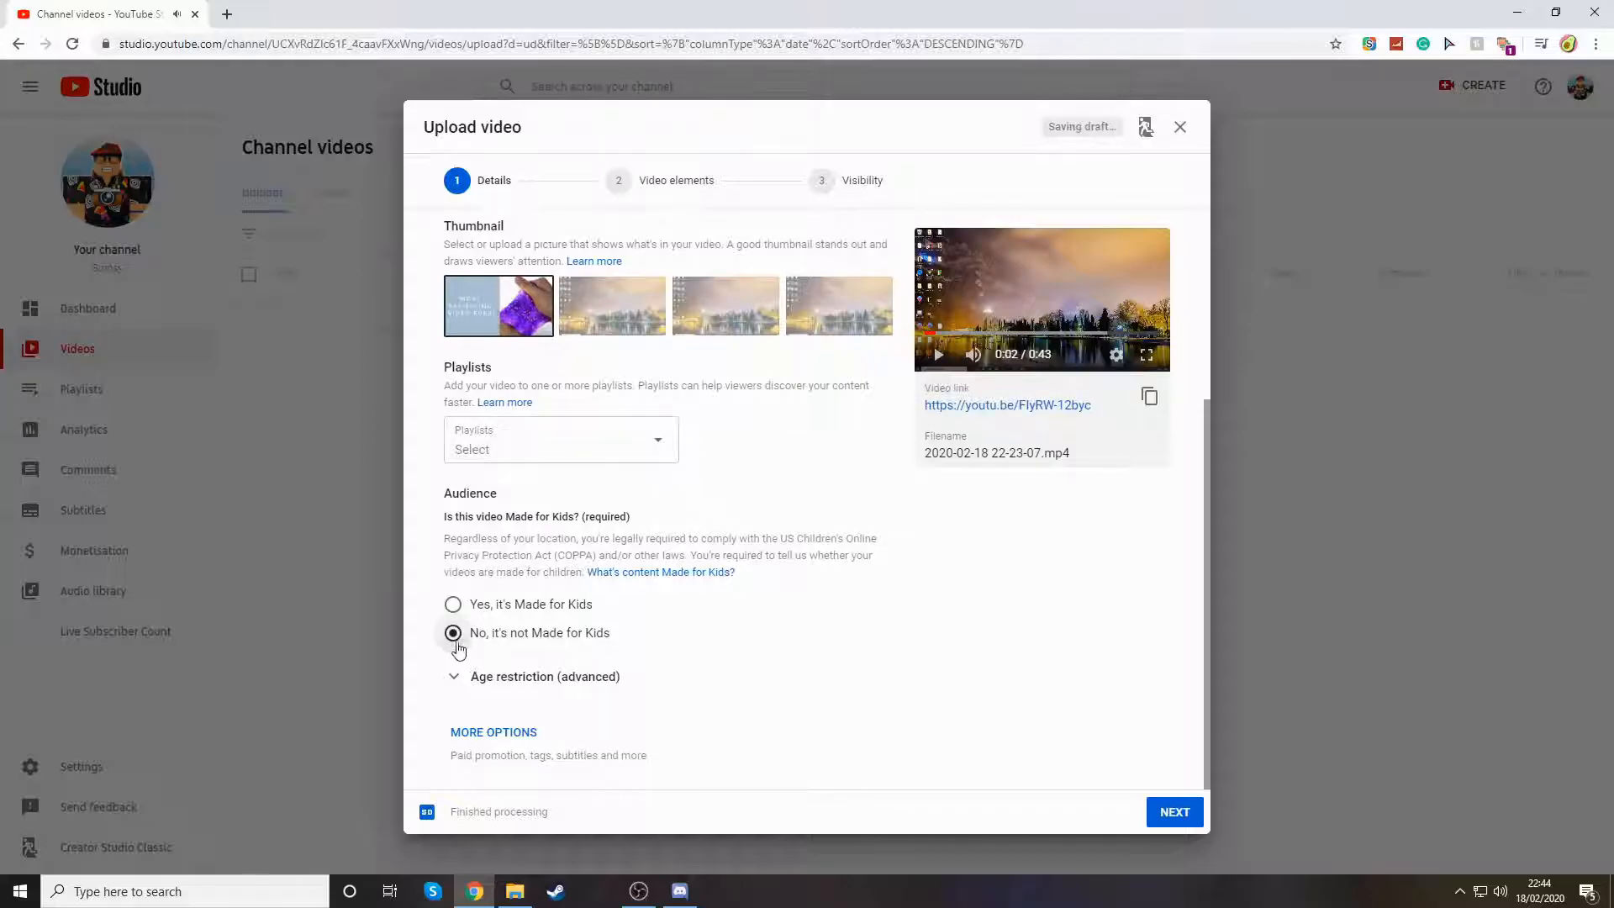
pyautogui.click(577, 677)
pyautogui.scroll(-2, 533, 719)
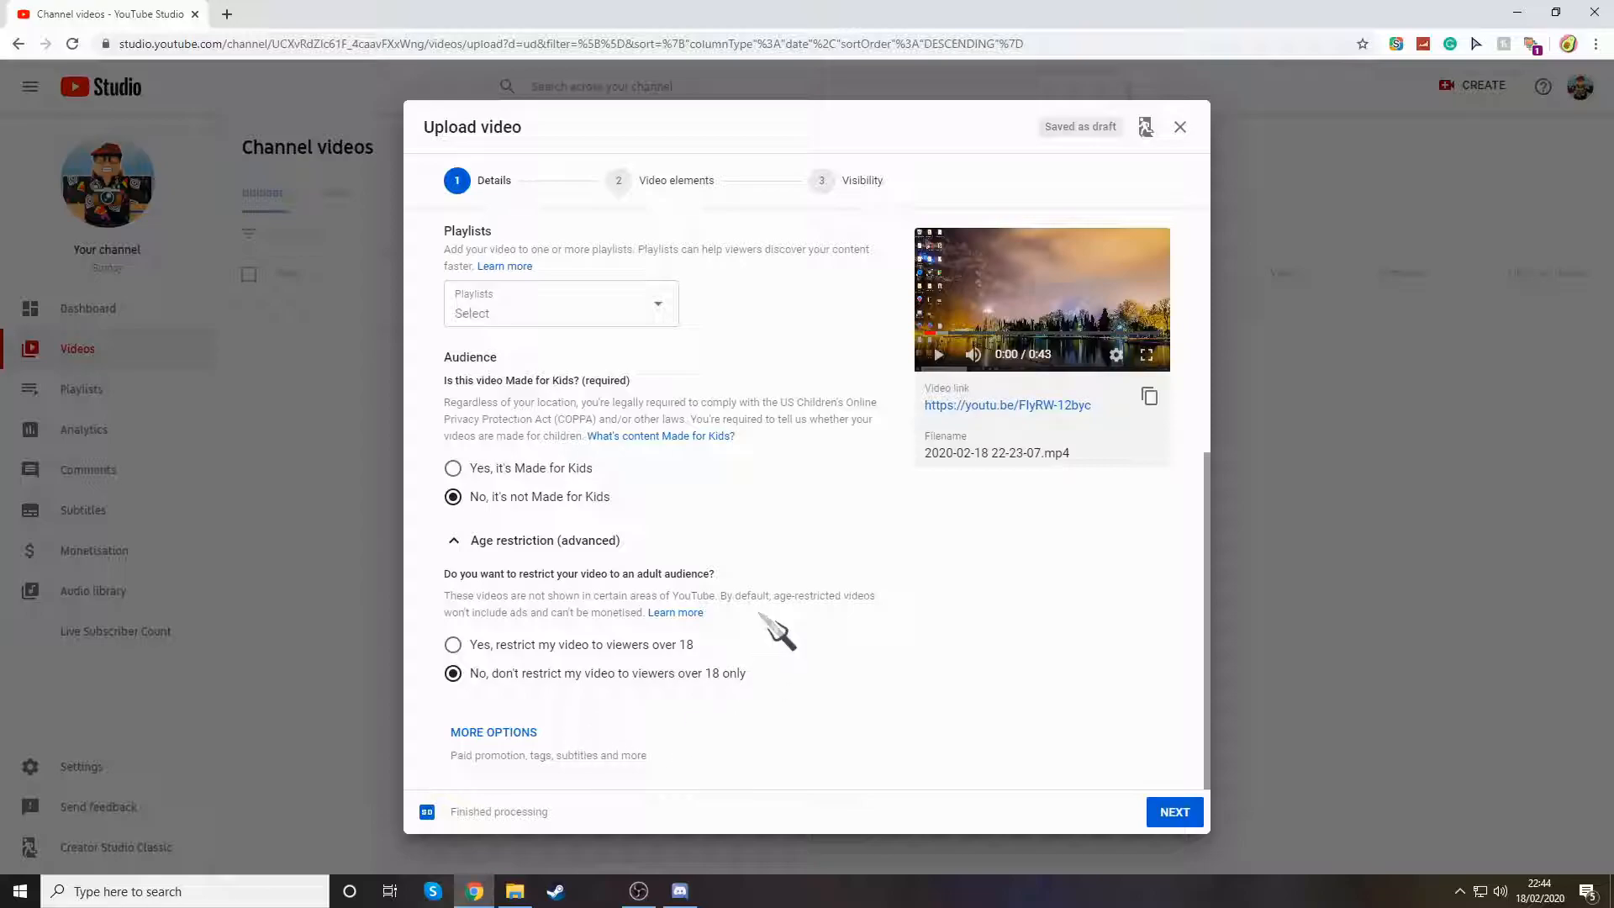
pyautogui.click(1175, 812)
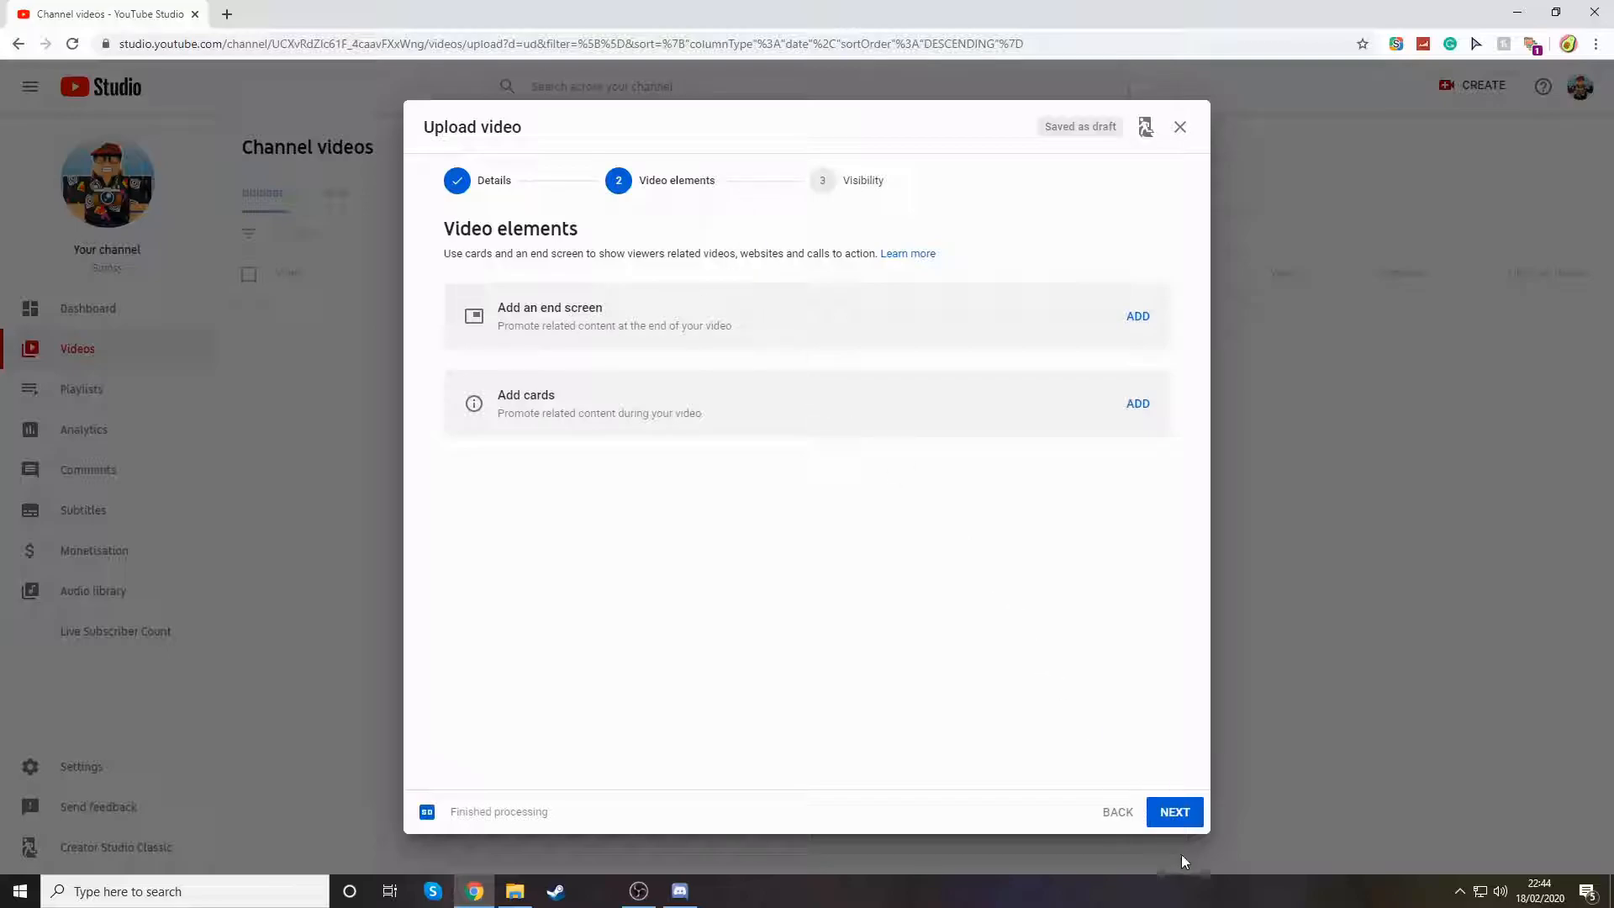
pyautogui.click(1174, 813)
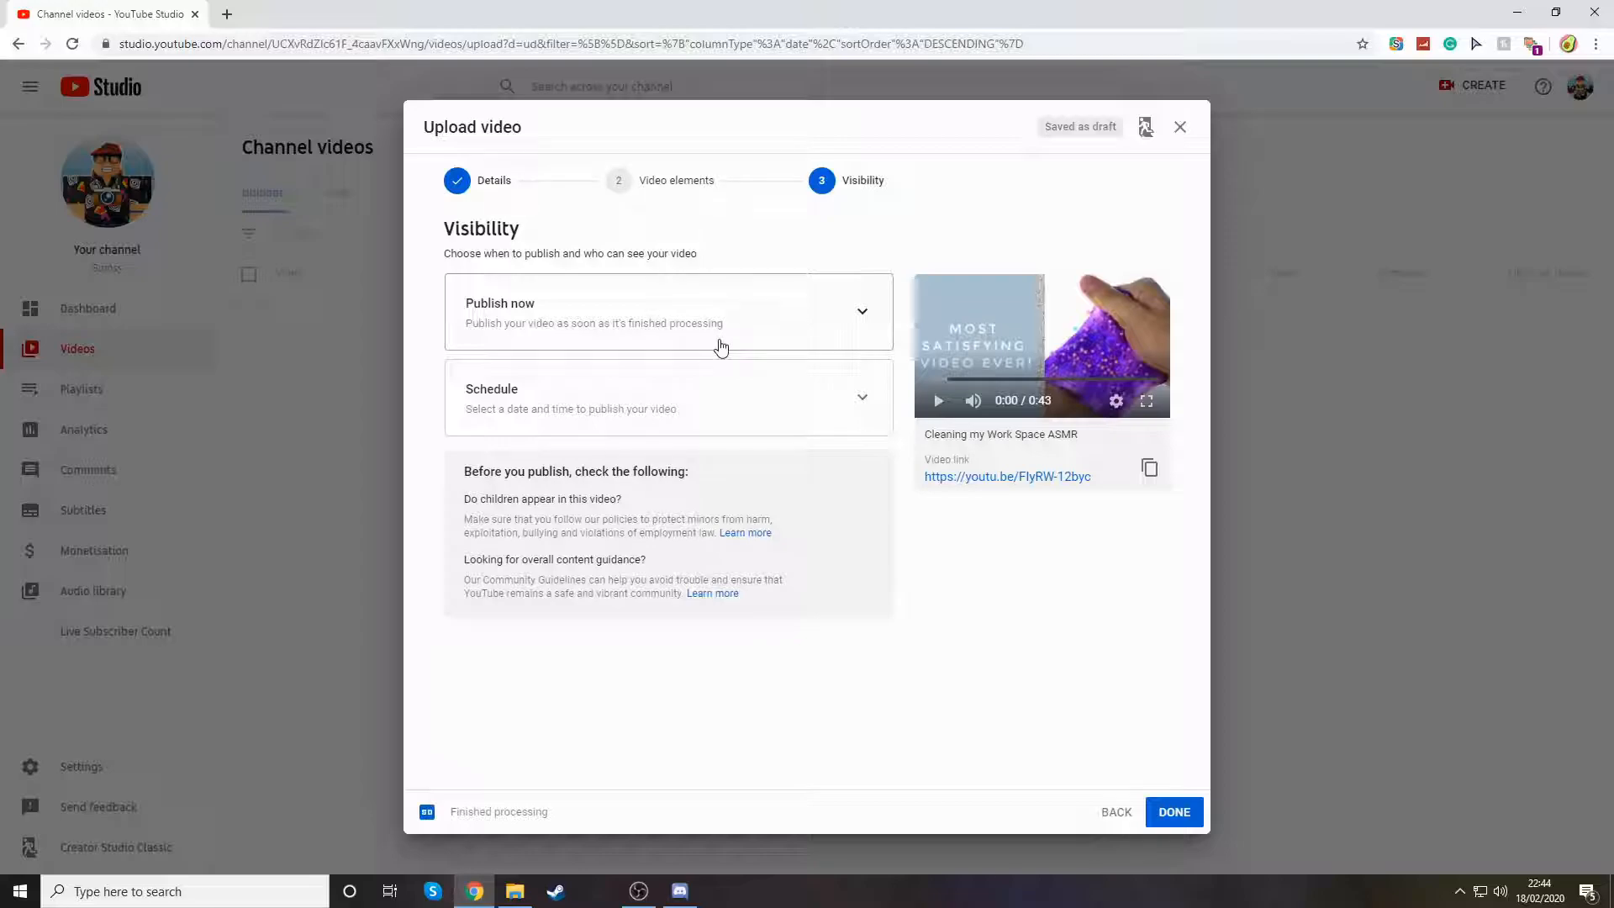
# - Try the Public and Private options for publishing the video immediately
pyautogui.click(720, 346)
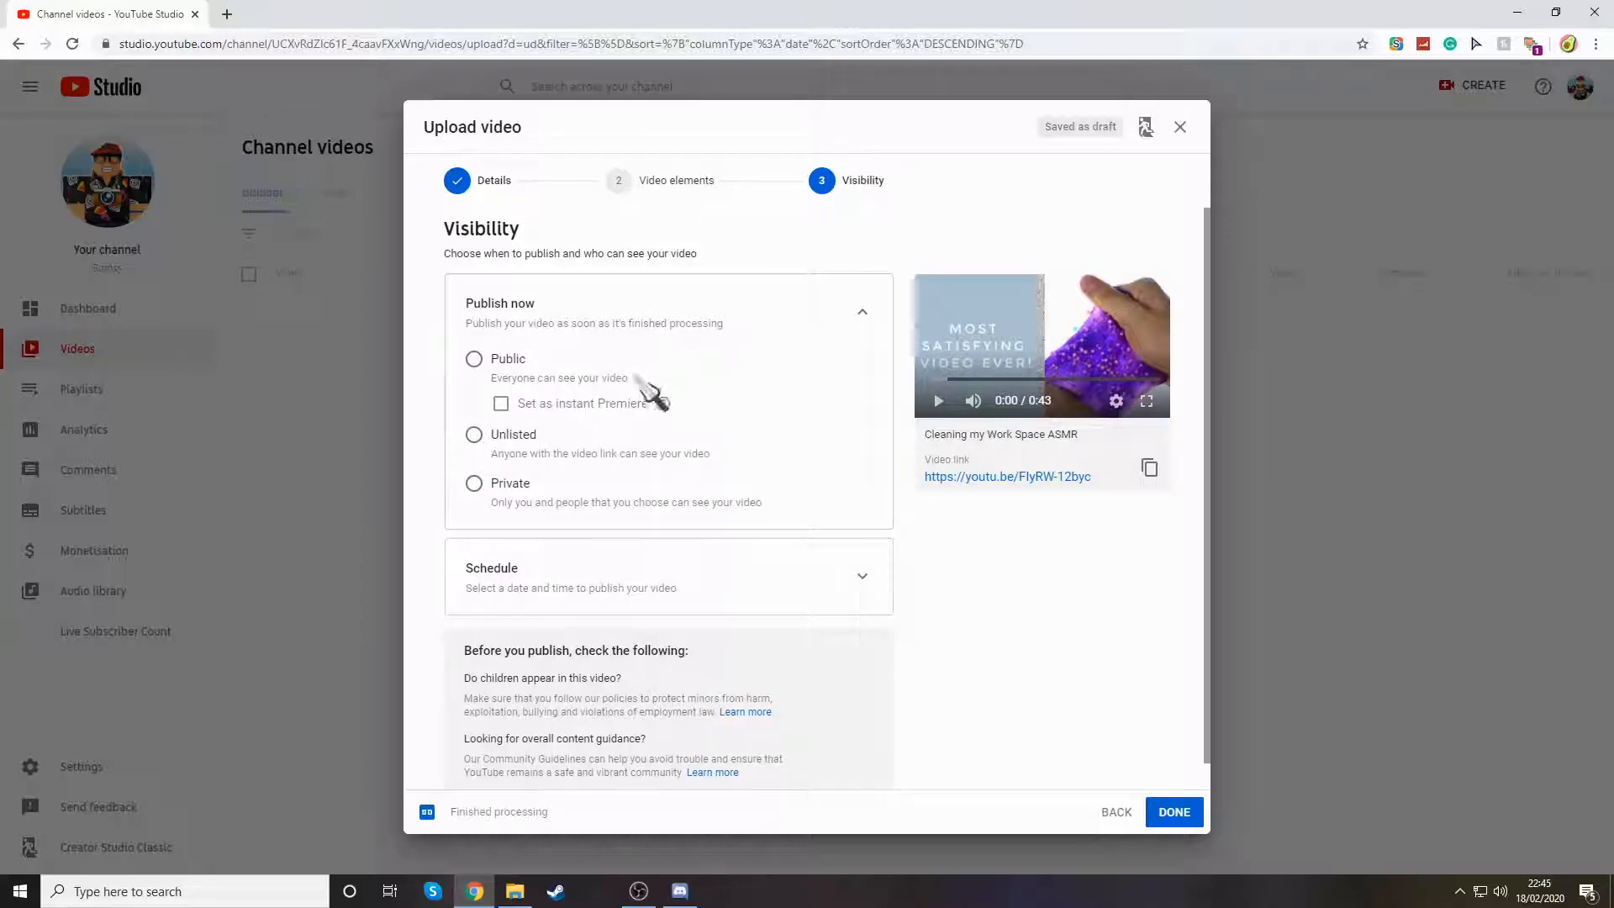
pyautogui.click(473, 361)
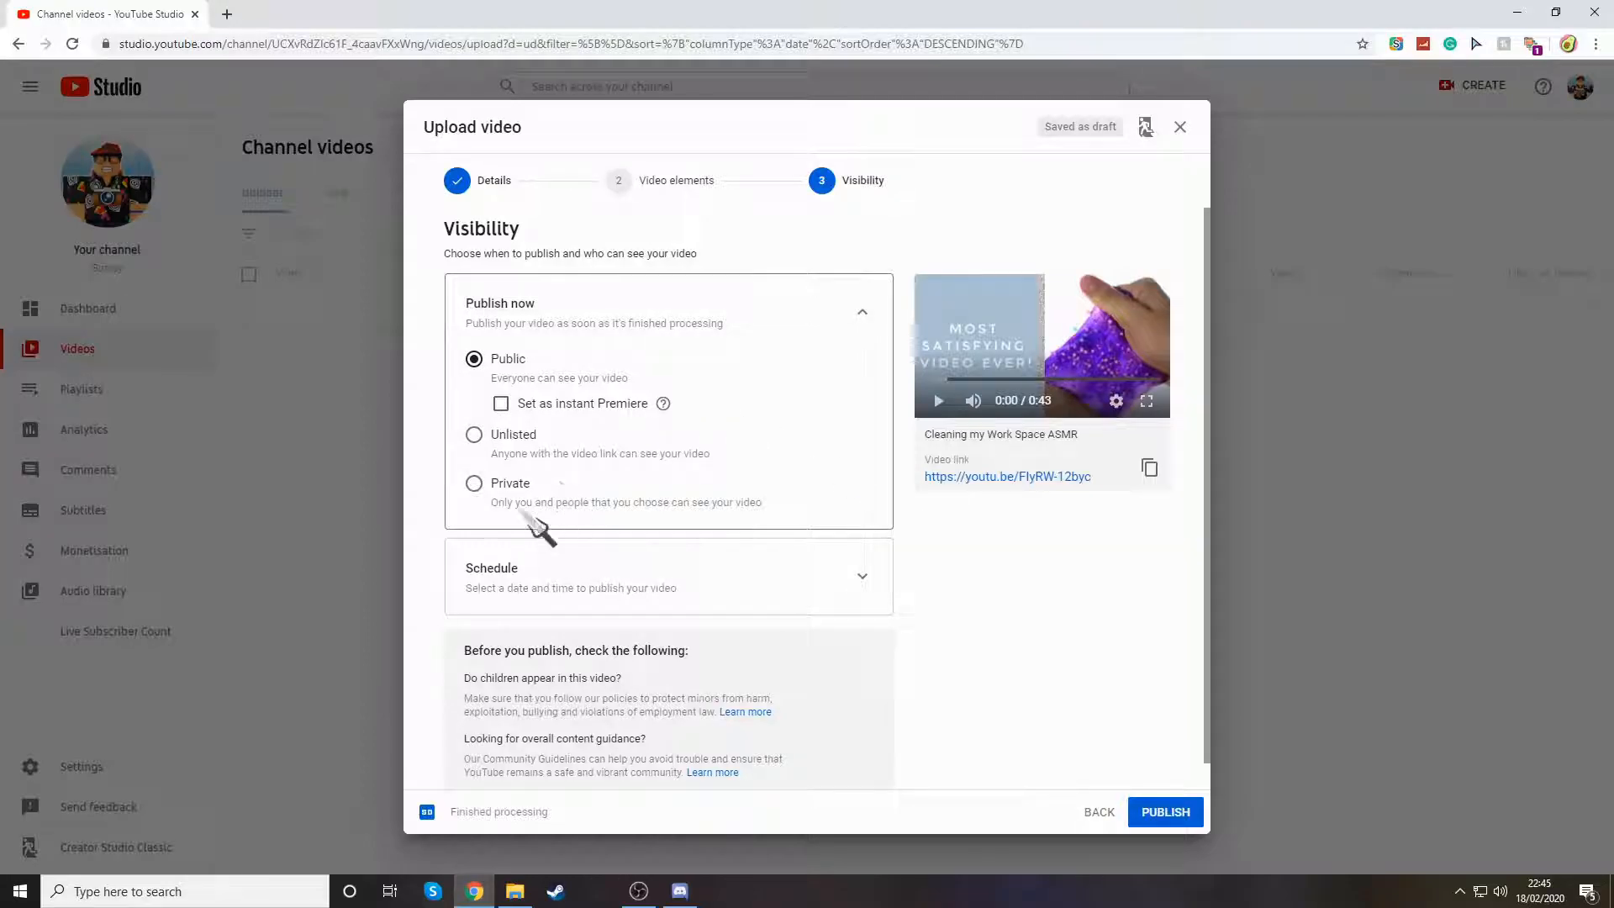
pyautogui.click(474, 484)
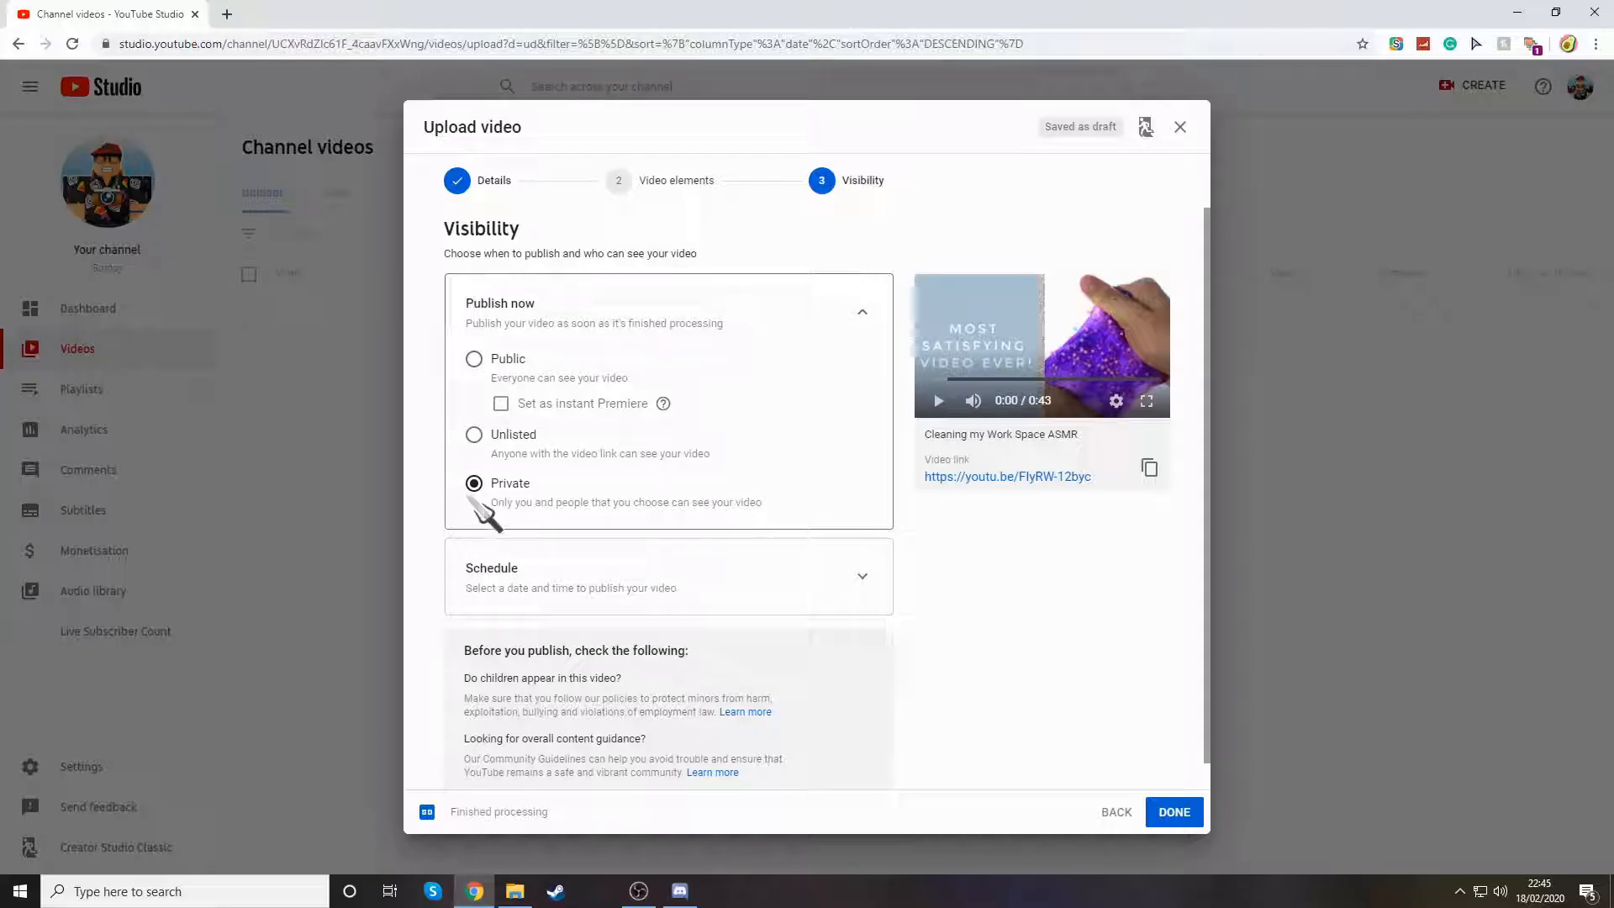
pyautogui.click(717, 323)
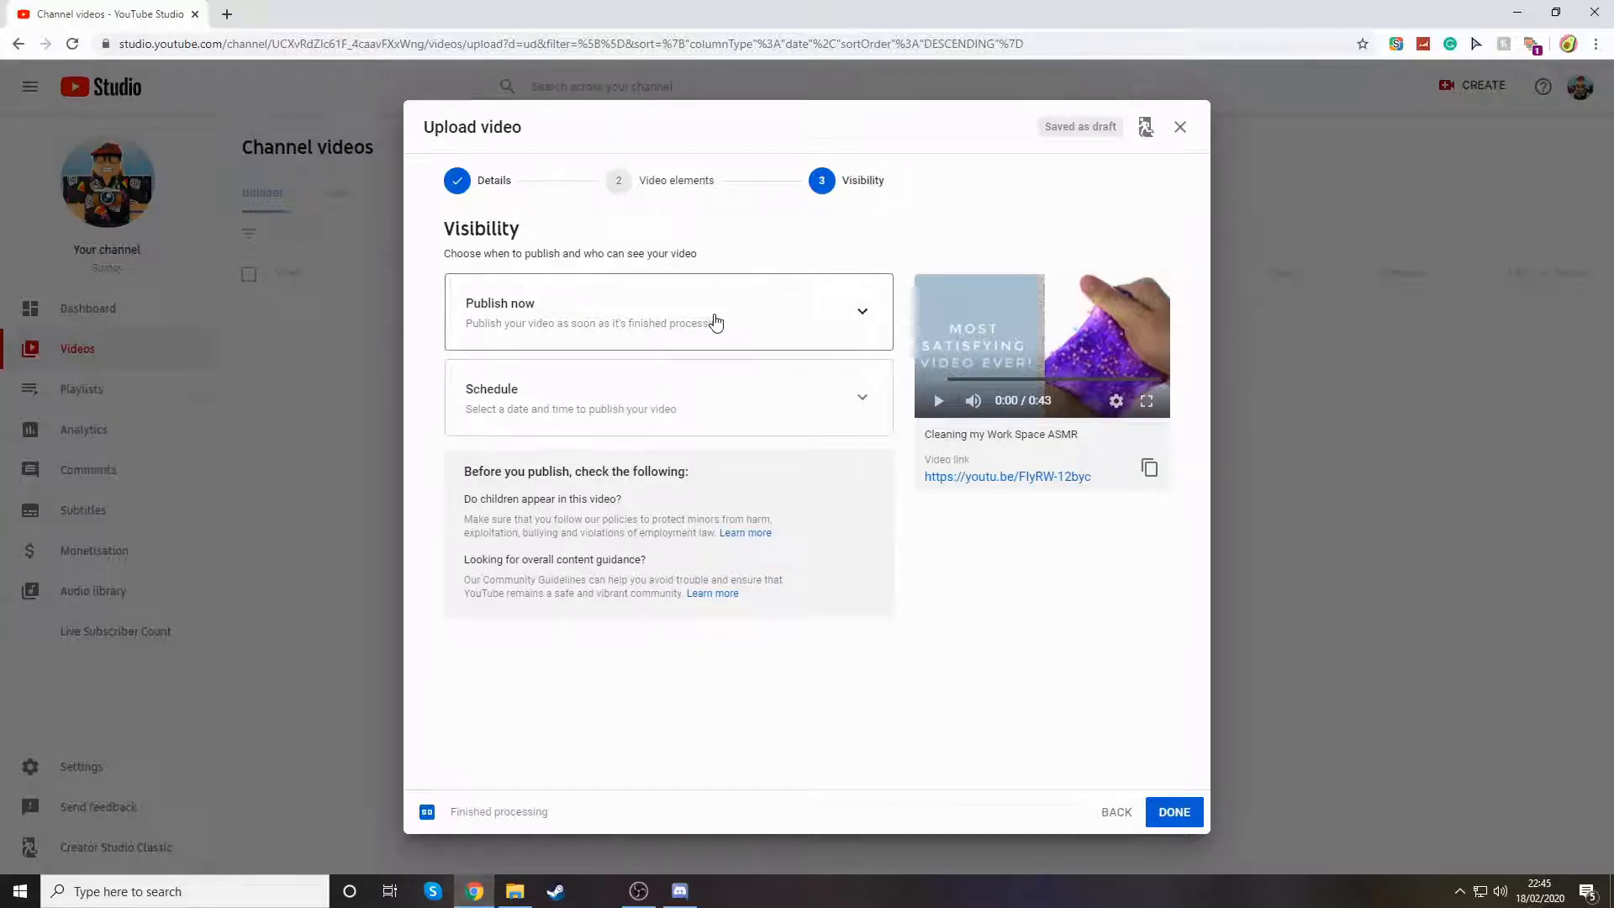
# - Choose scheduled publication for the video and set its time zone to (GMT+0000) London
pyautogui.click(724, 404)
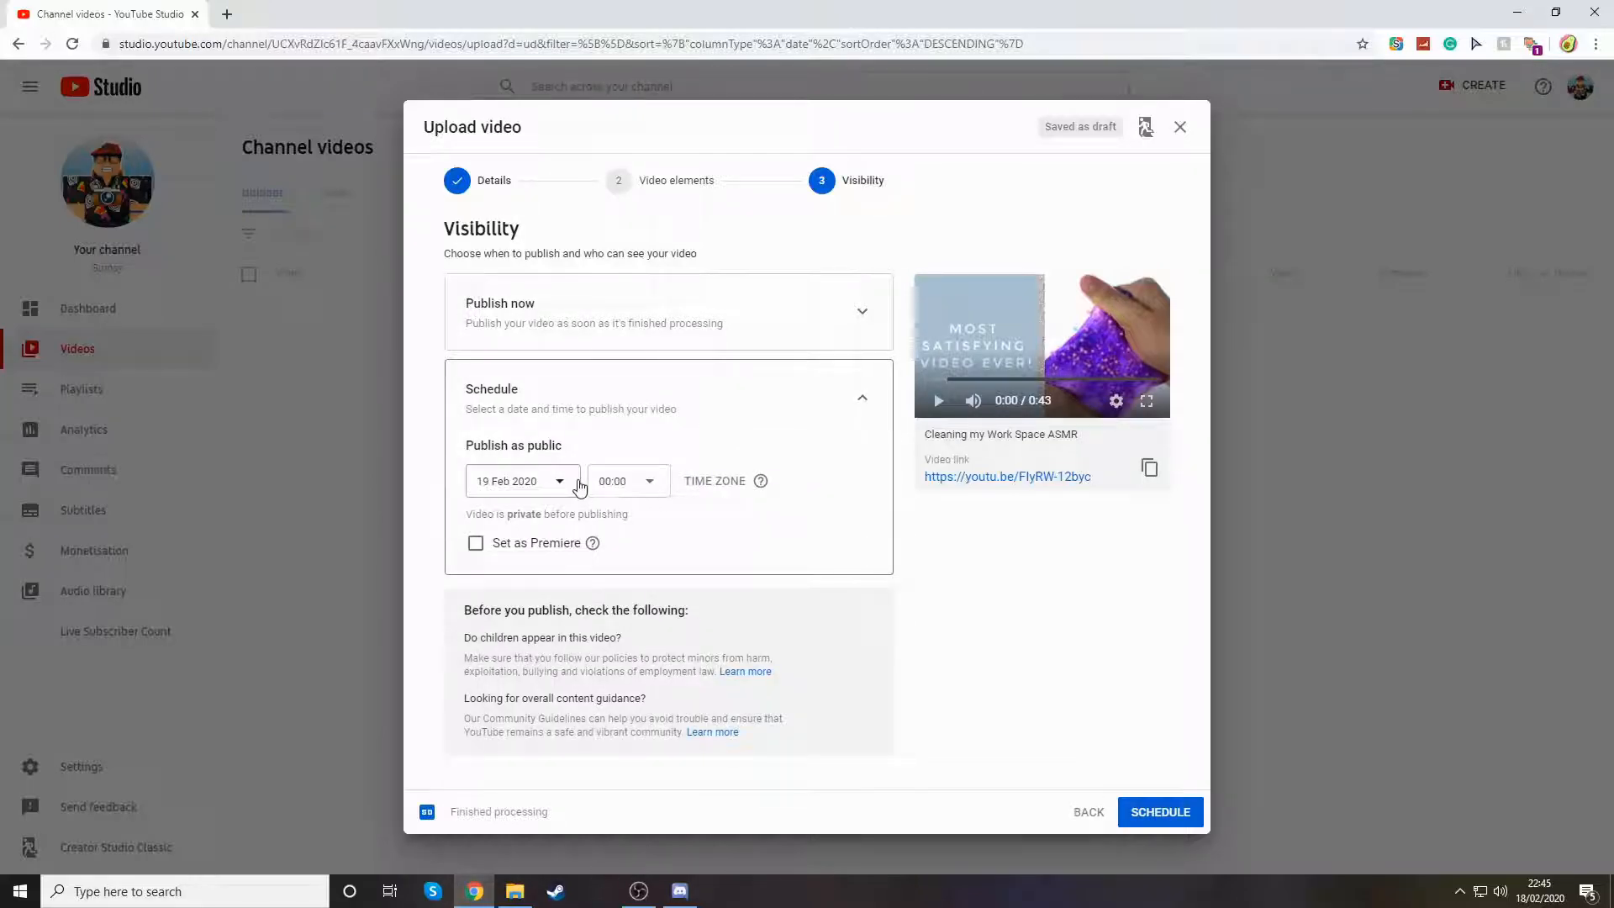
pyautogui.click(728, 481)
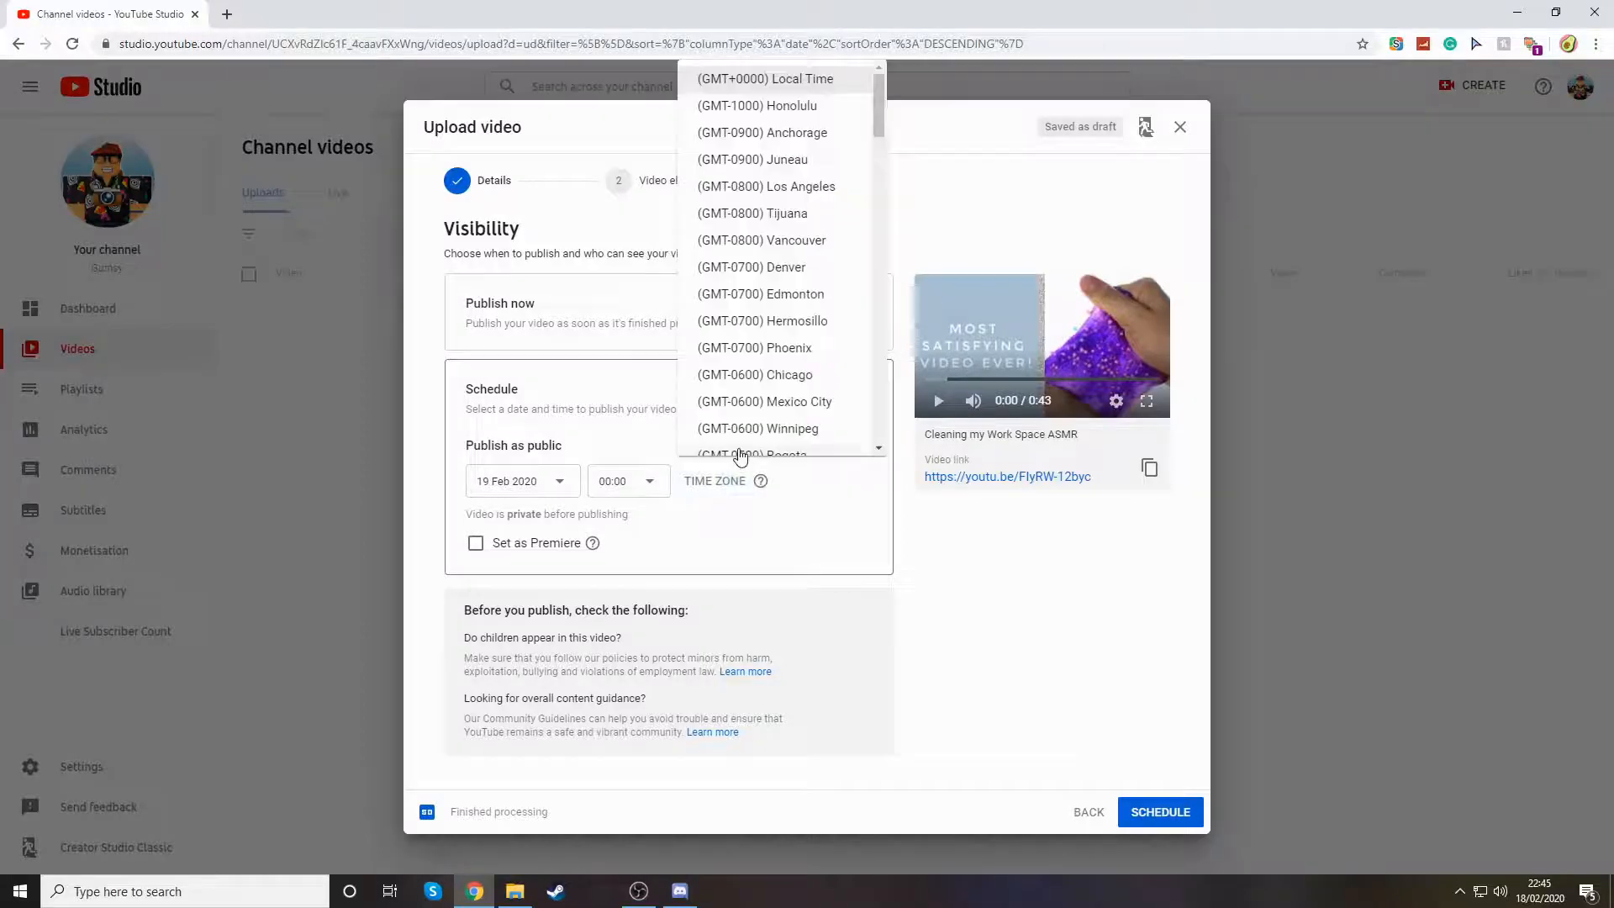
pyautogui.scroll(-8, 823, 383)
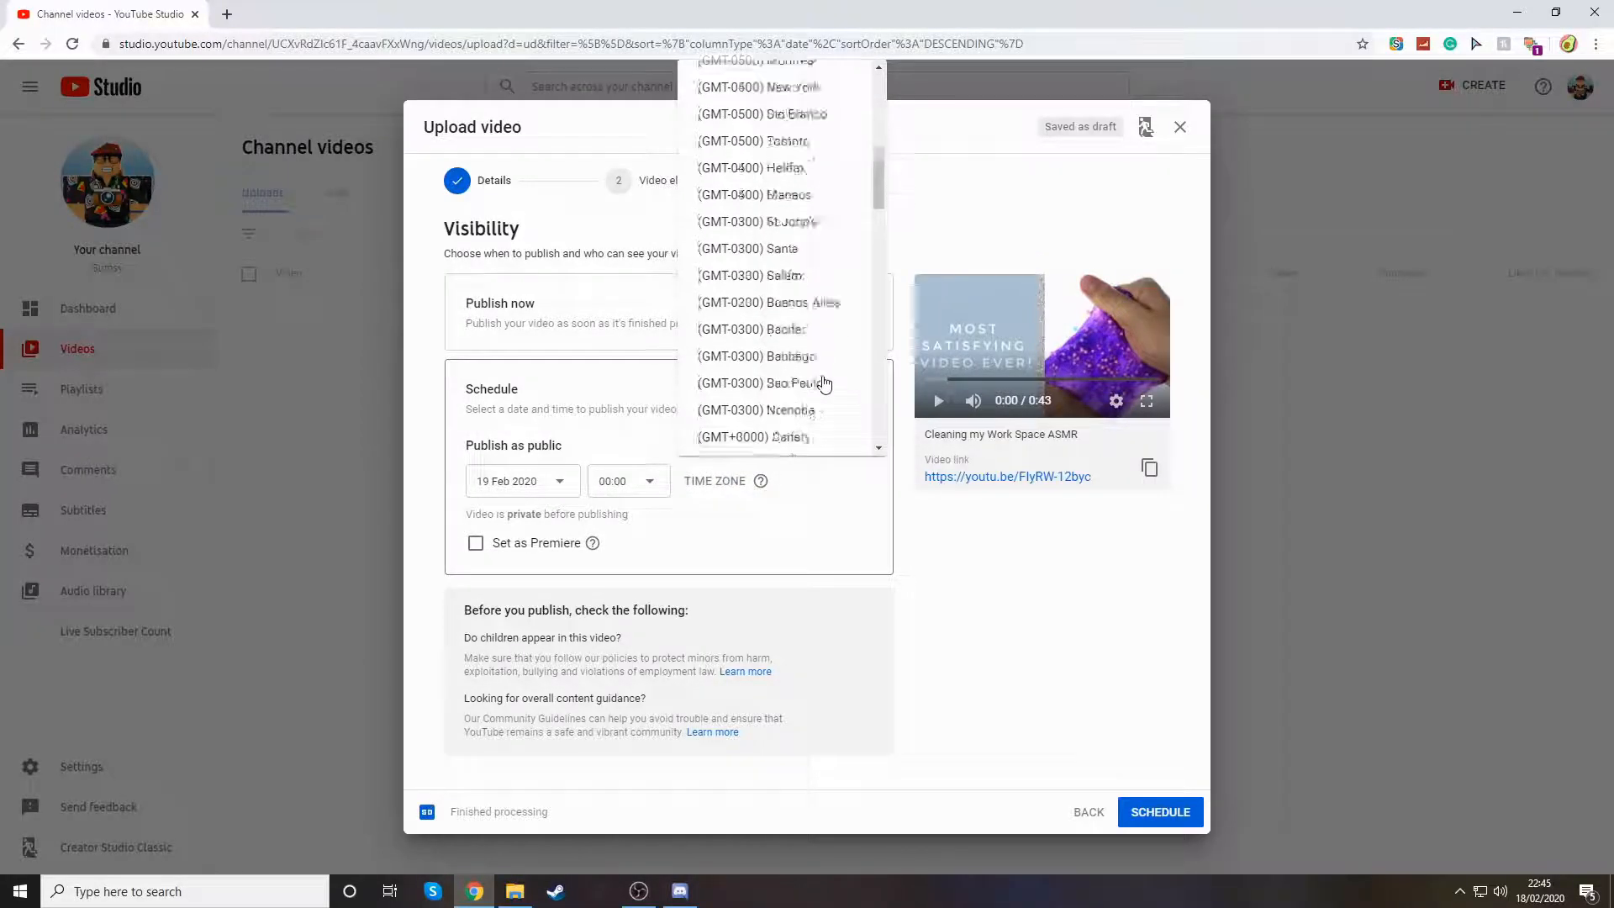
pyautogui.click(821, 378)
# - Set the scheduled publication time to 09:30
pyautogui.click(655, 483)
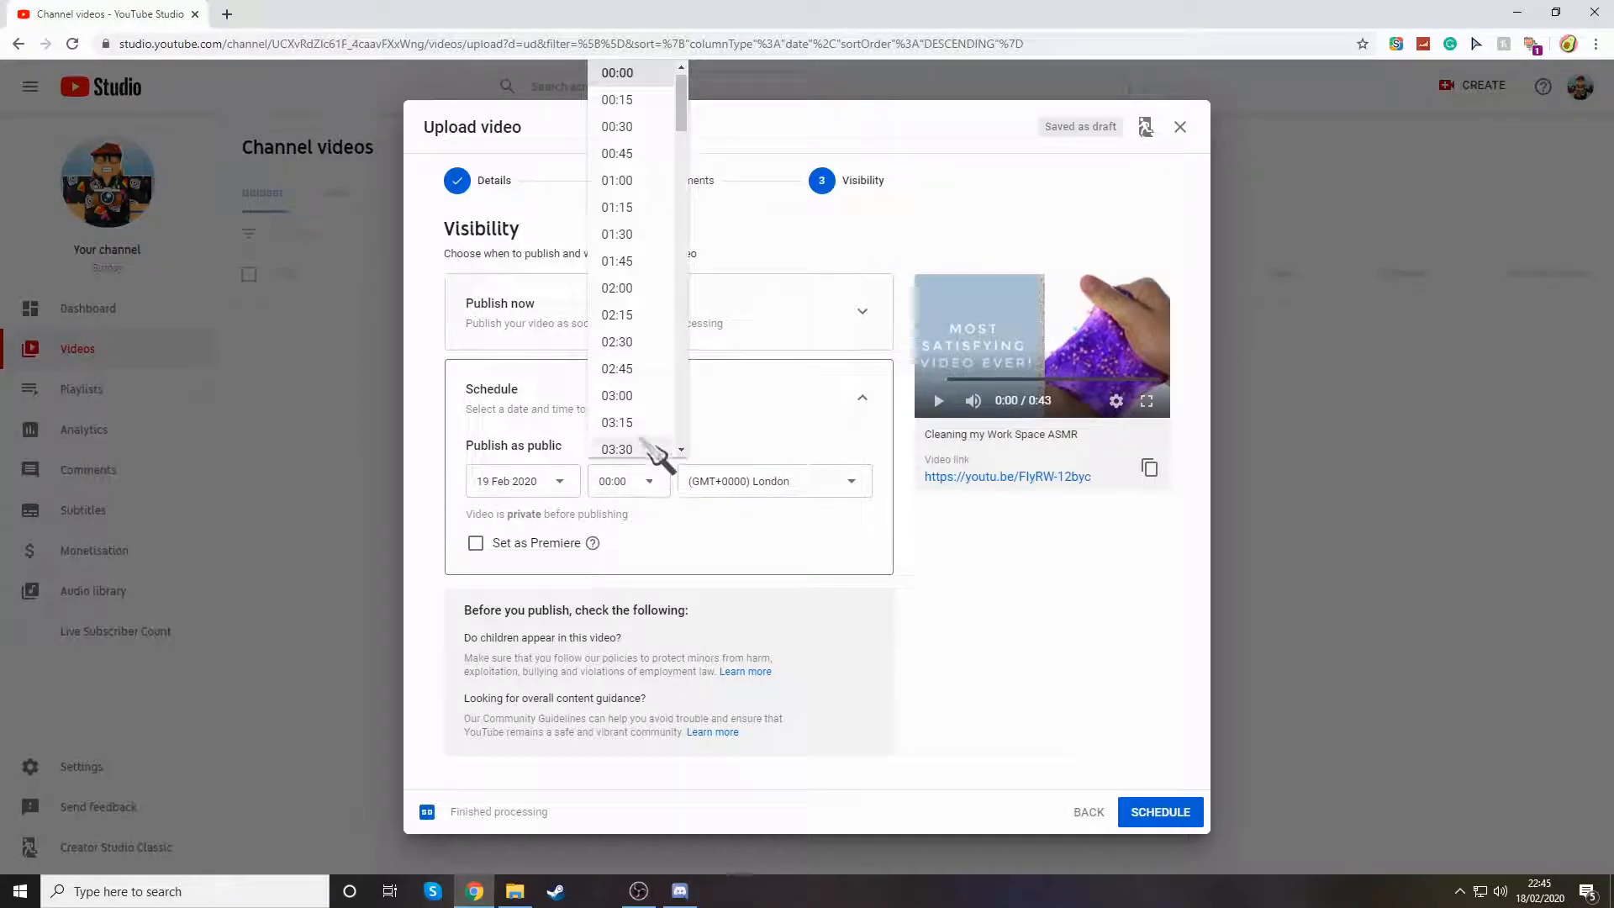
pyautogui.scroll(-1, 656, 387)
pyautogui.scroll(-6, 645, 370)
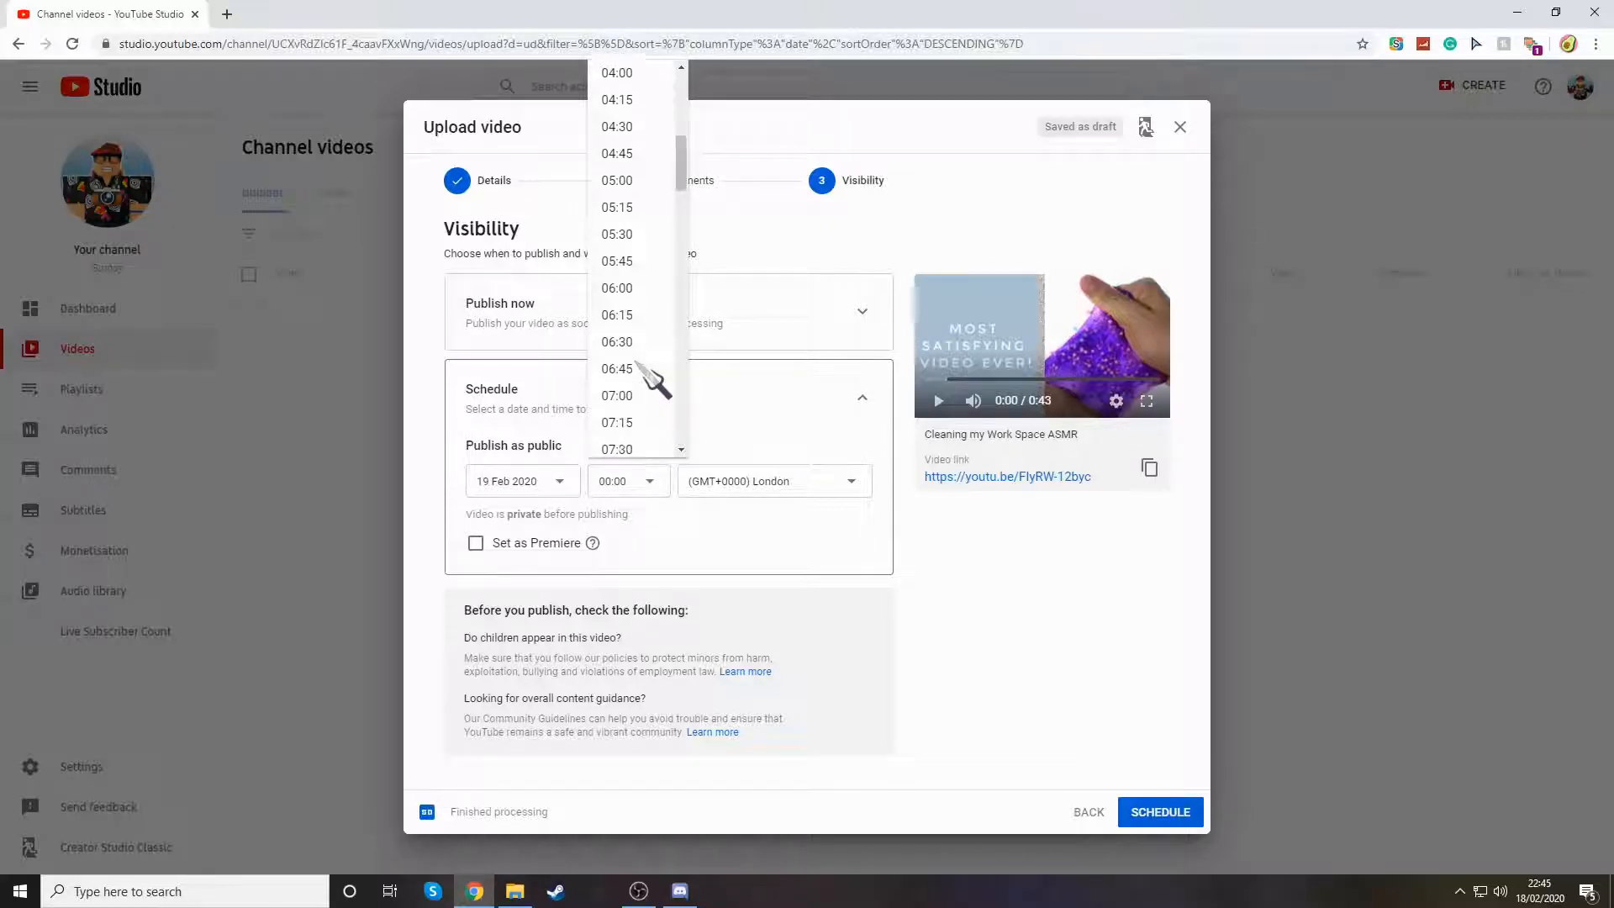
pyautogui.scroll(-2, 646, 408)
pyautogui.click(642, 337)
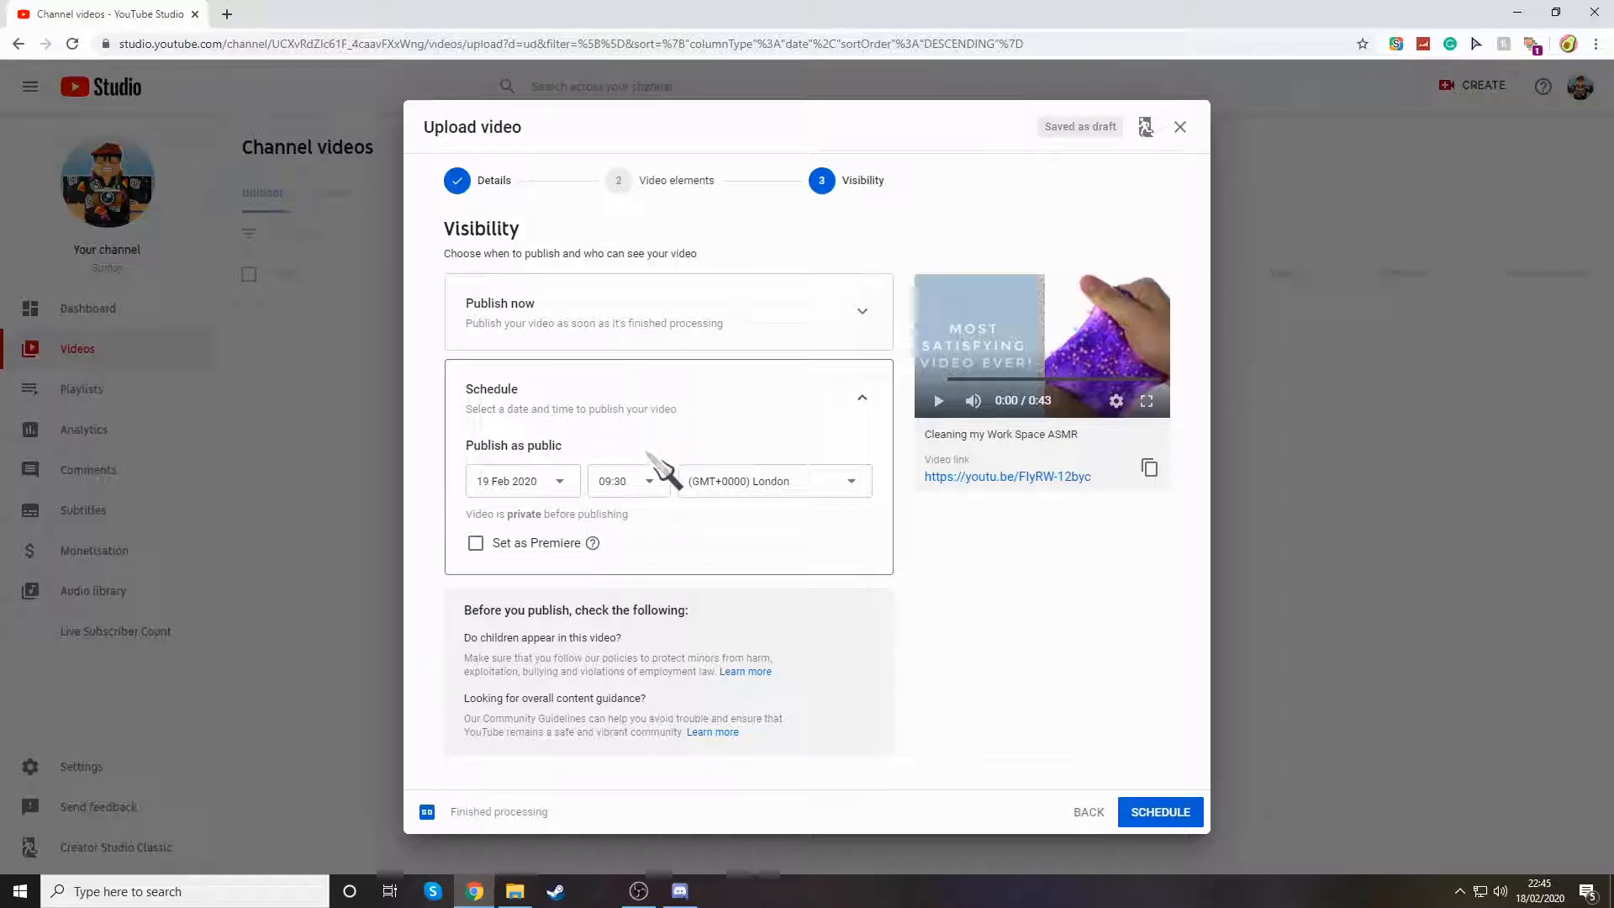
# - Try 20 Feb 2020 as the publication date, and set it back to 19 Feb 2020
pyautogui.click(541, 493)
pyautogui.click(551, 638)
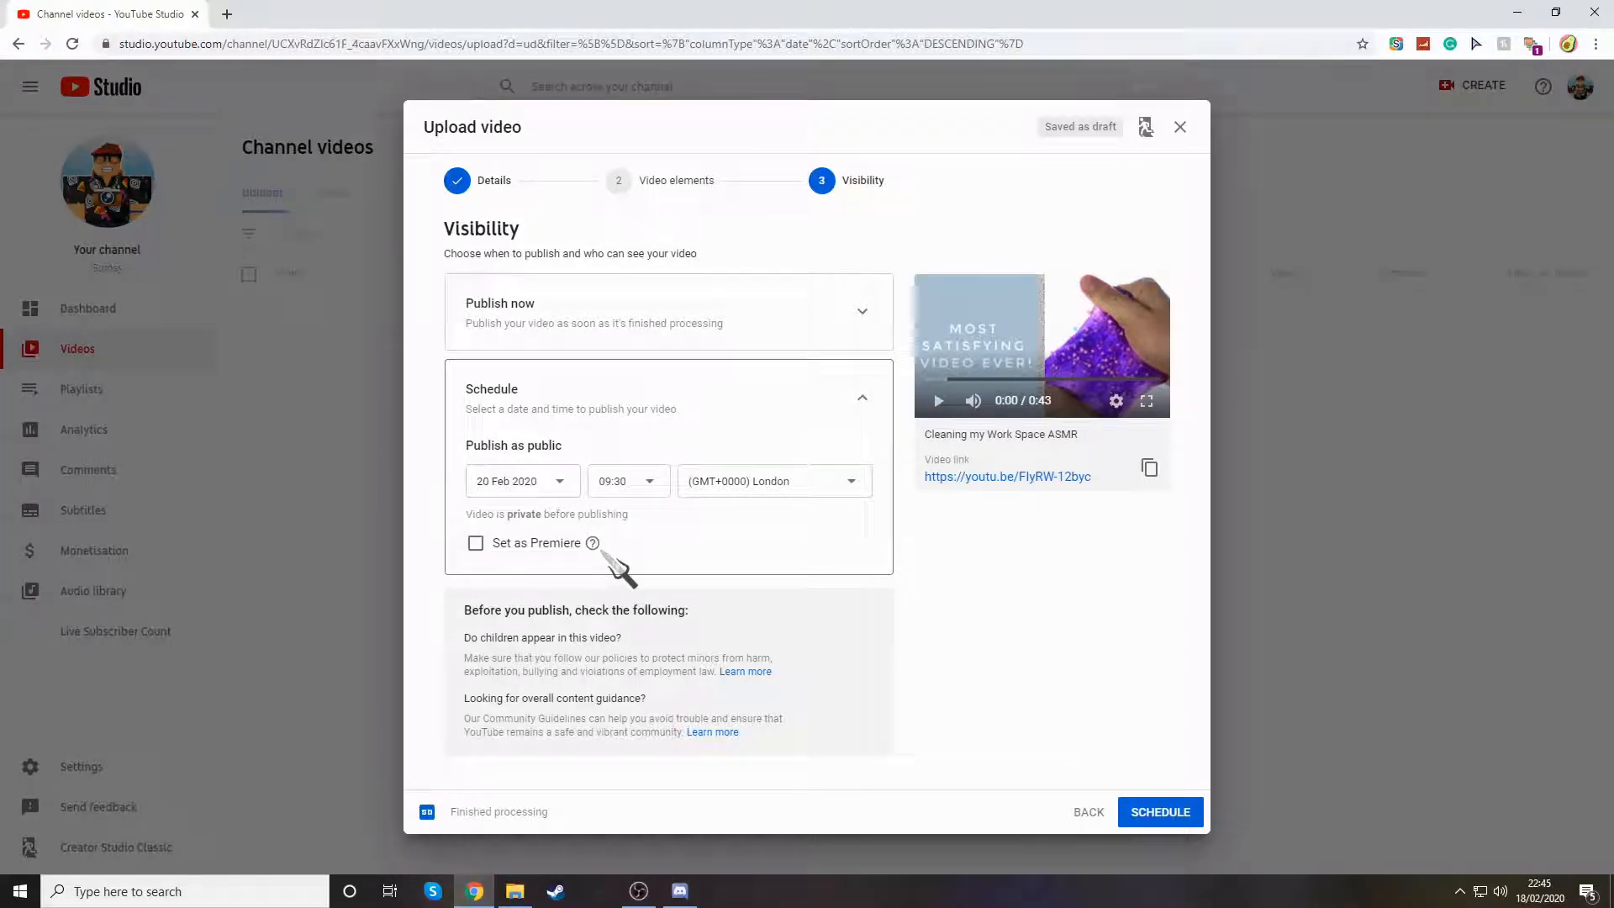
pyautogui.click(528, 489)
pyautogui.click(552, 637)
# - Schedule the video for publication and close the confirmation dialog
pyautogui.click(1173, 809)
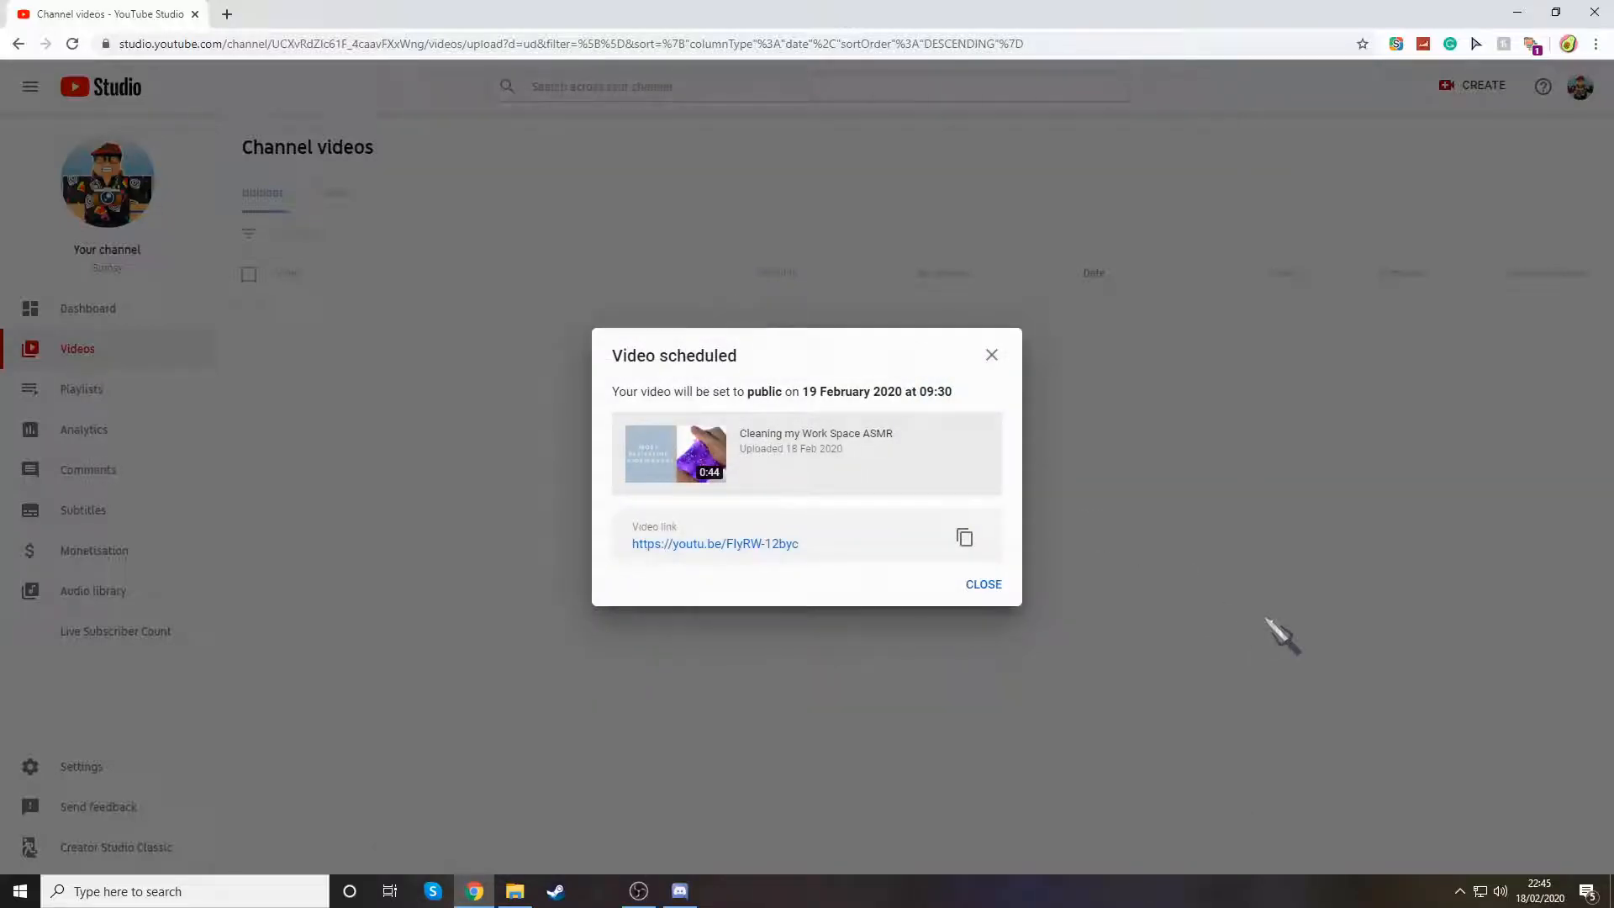
pyautogui.click(984, 586)
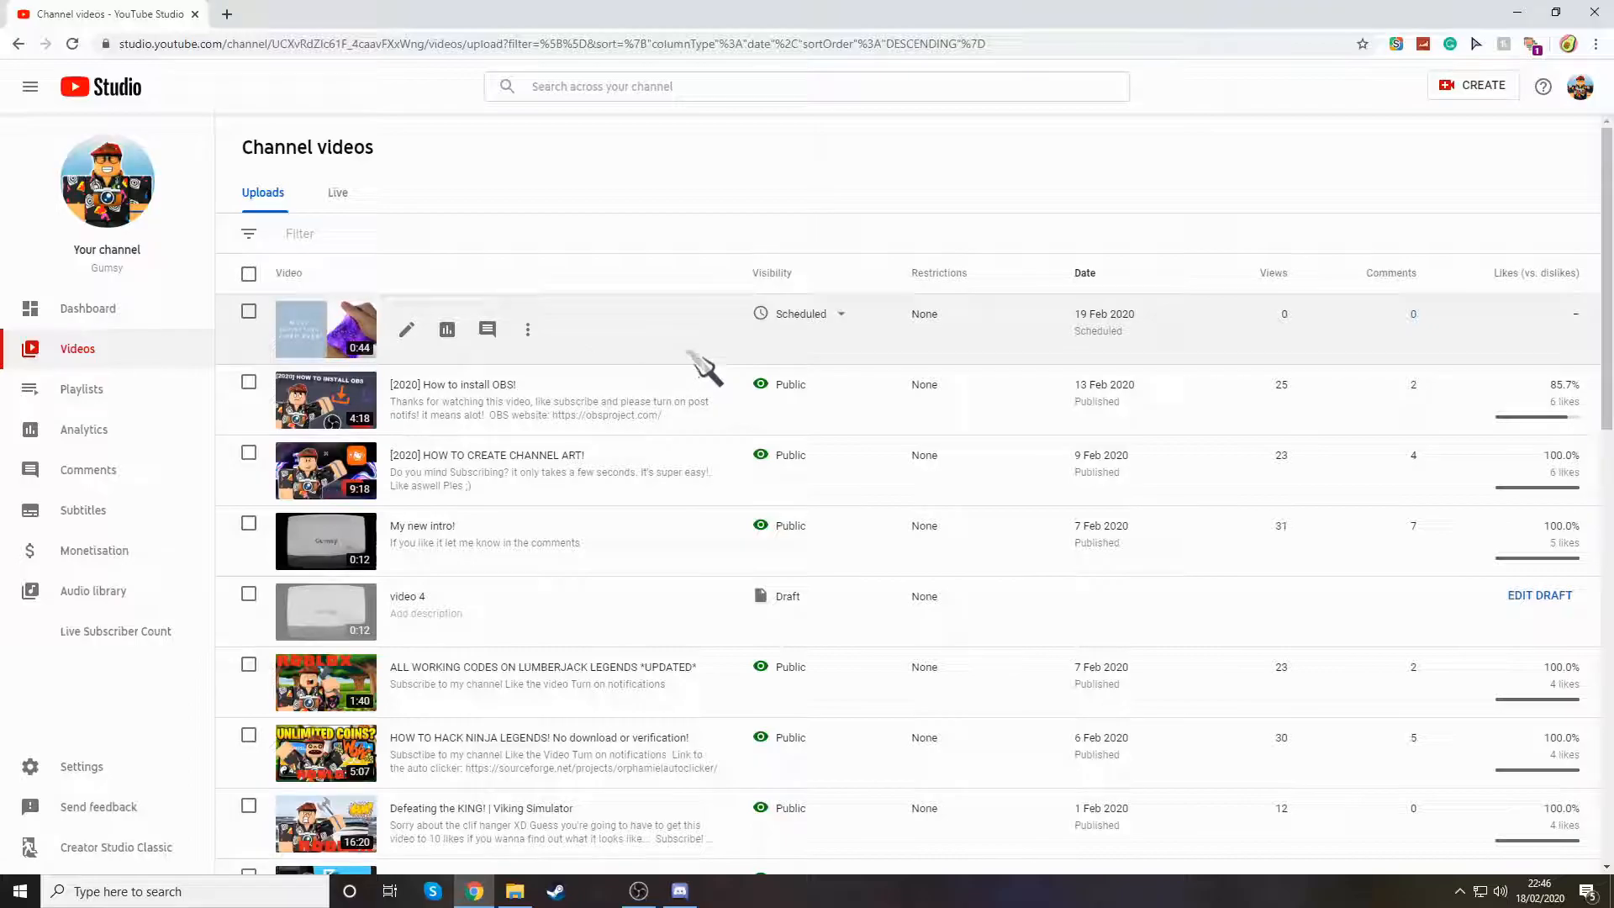
# - Look through the channel's uploads list, examining each video's visibility, date, views, comments and likes
pyautogui.scroll(-6, 925, 378)
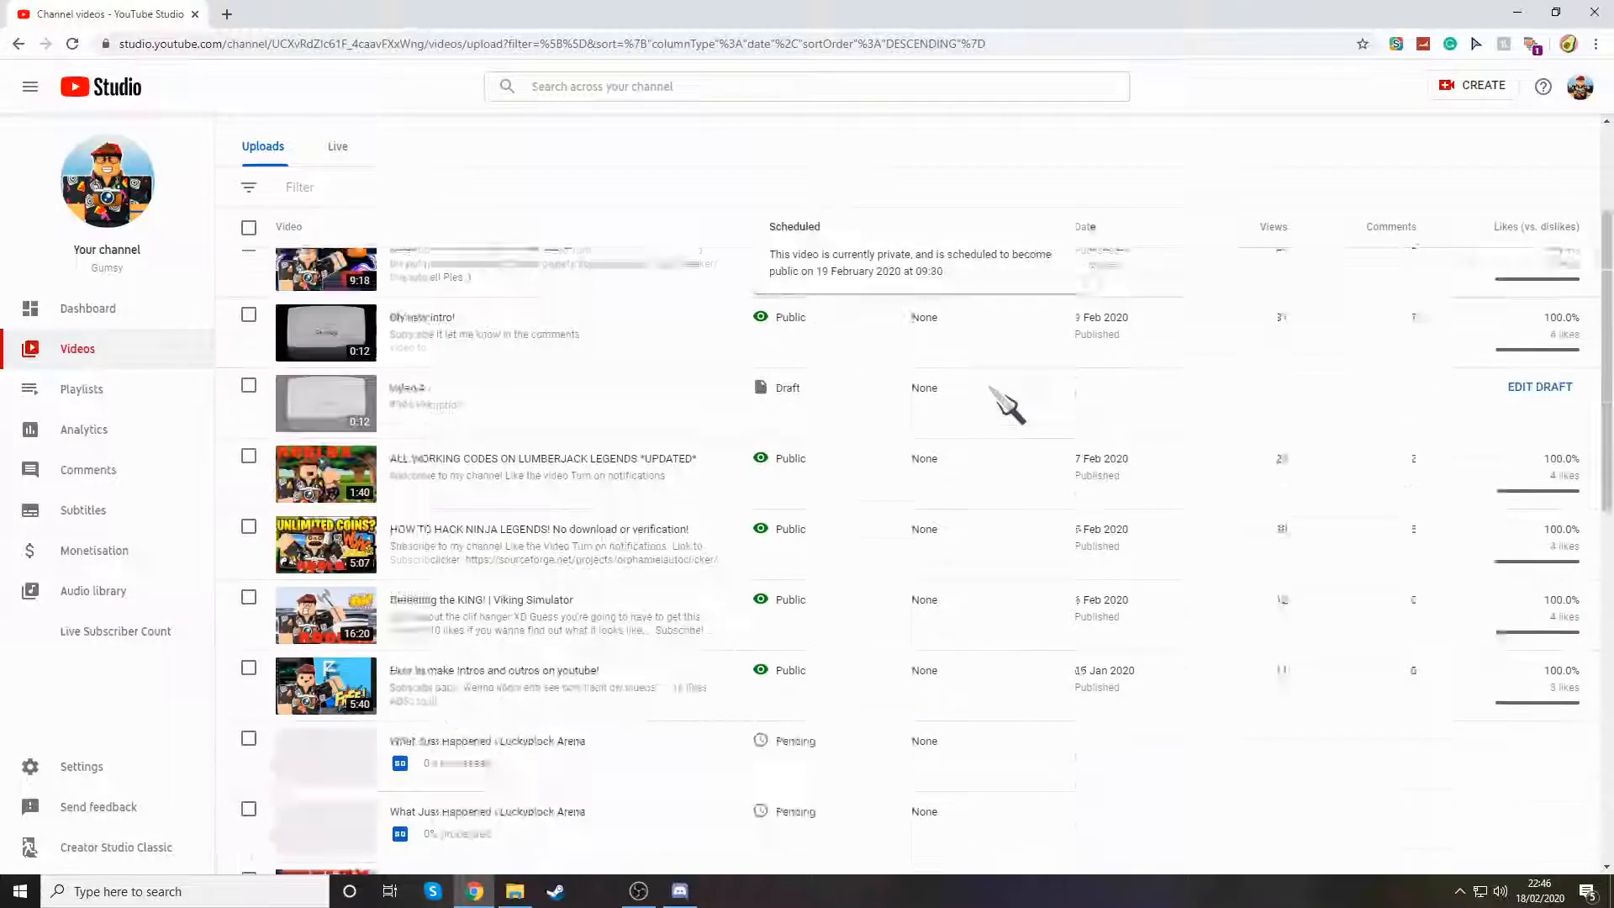
pyautogui.scroll(-6, 1006, 406)
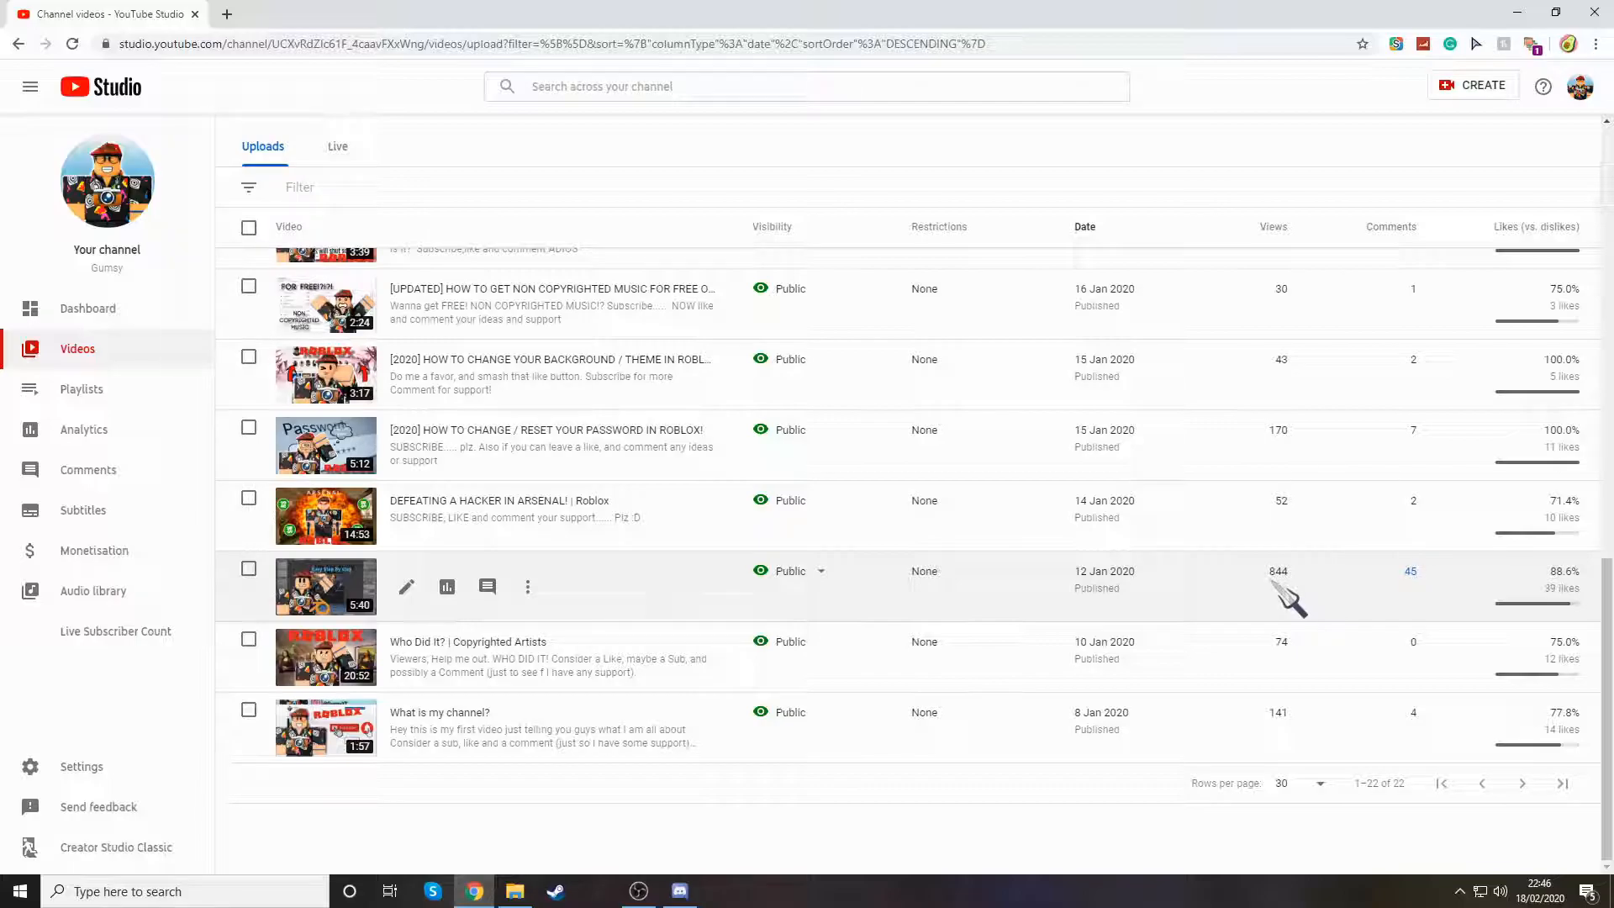
pyautogui.moveTo(1572, 607)
pyautogui.scroll(15, 988, 629)
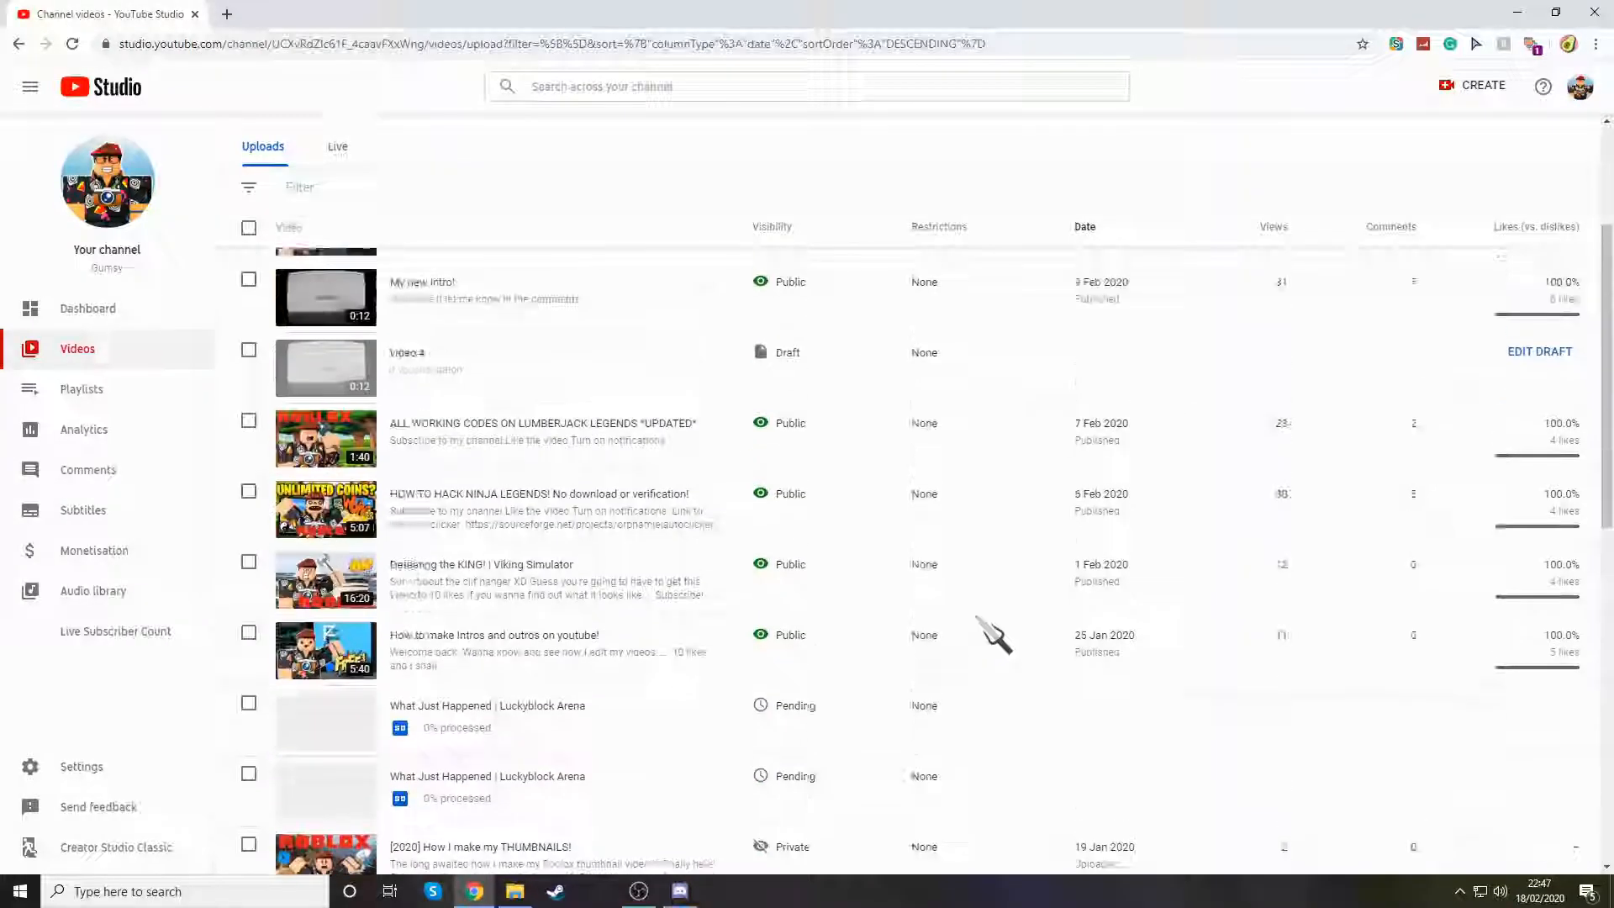